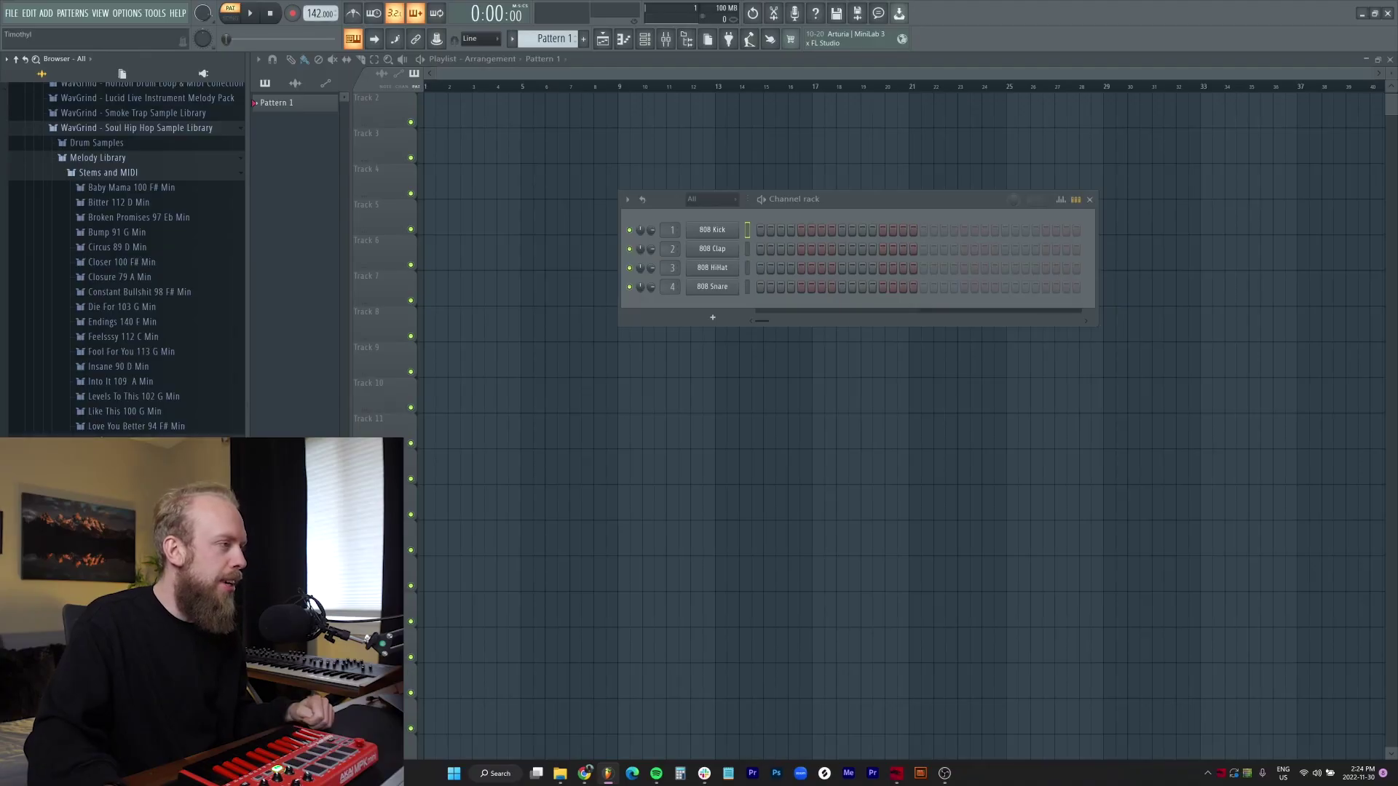
- Place the Mafia 142 A min bell 3, bells 2, gtr and rvrs stems at bar 1 on Tracks 1 to 4 and play them
click(117, 441)
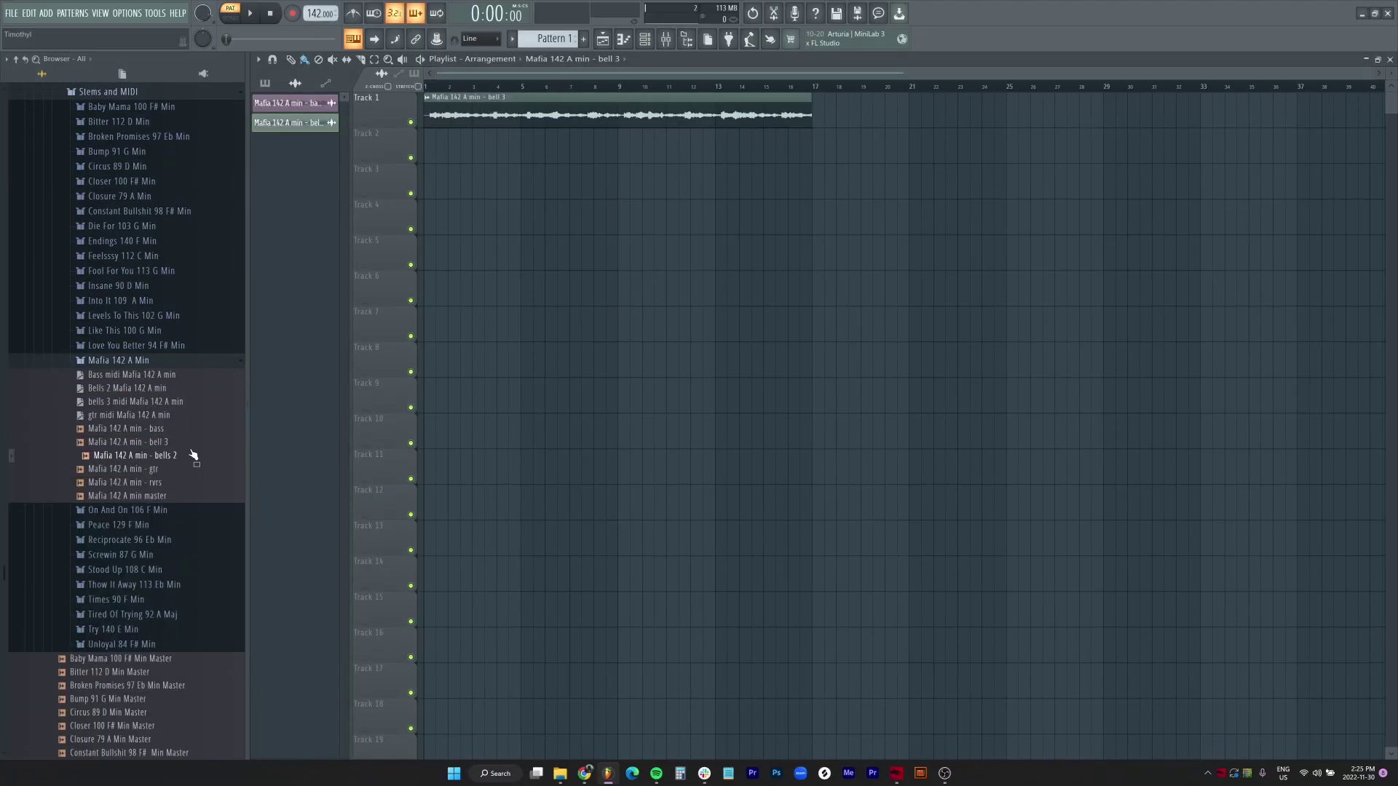
drag(156, 455, 437, 149)
drag(188, 456, 436, 182)
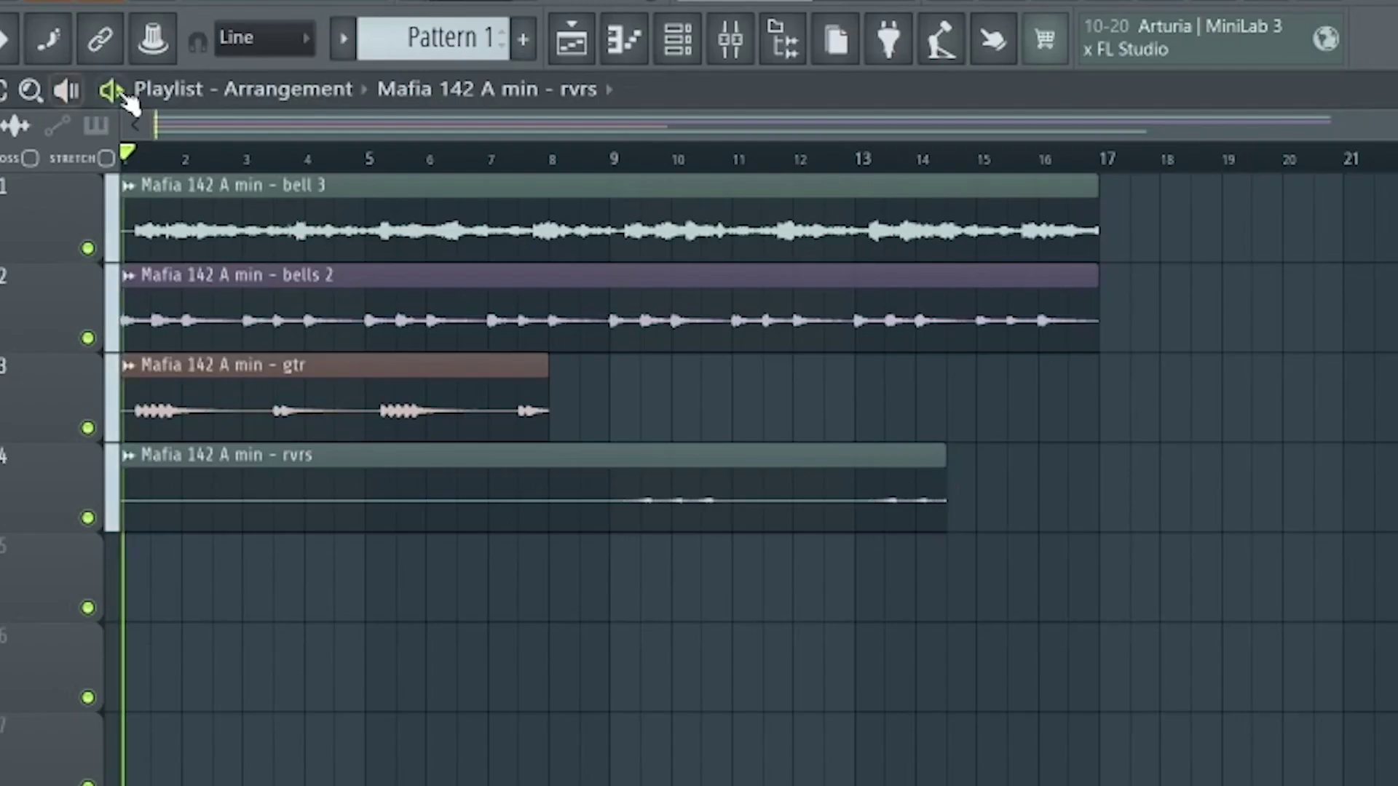
key(space)
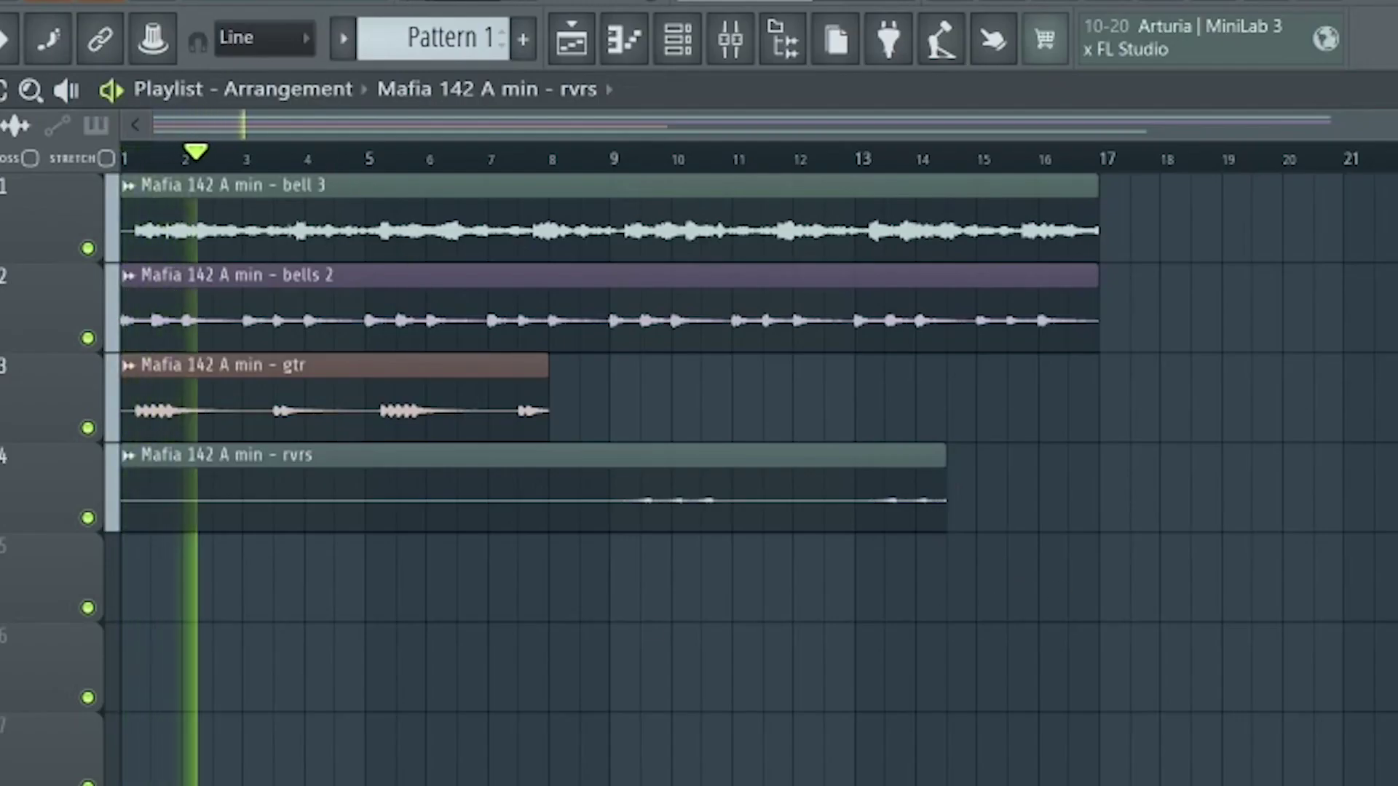
- Slice the bell 3, bells 2 and rvrs clips at bar 9, delete the silent first rvrs part and move its remainder to bar 1
drag(620, 198, 618, 195)
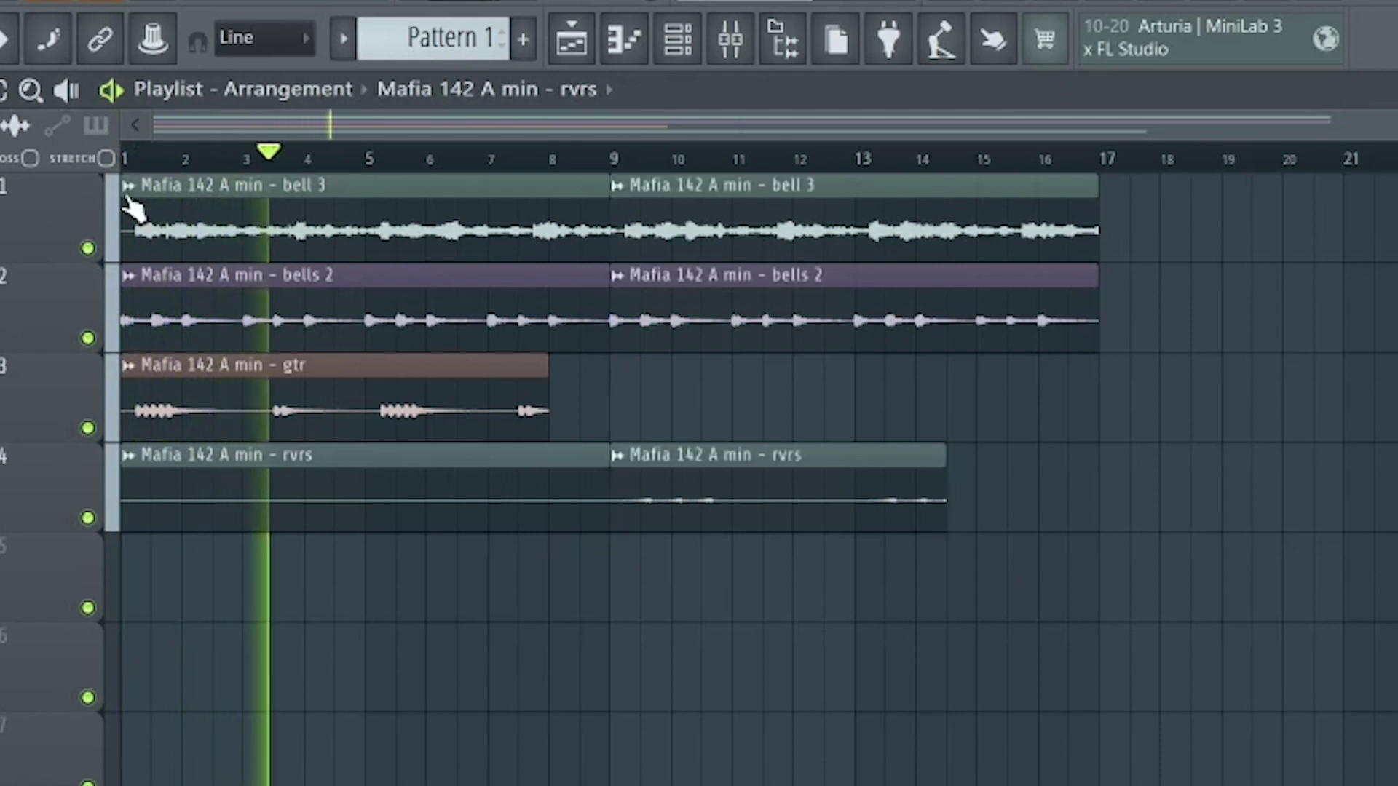
right_click(524, 509)
drag(723, 496, 234, 496)
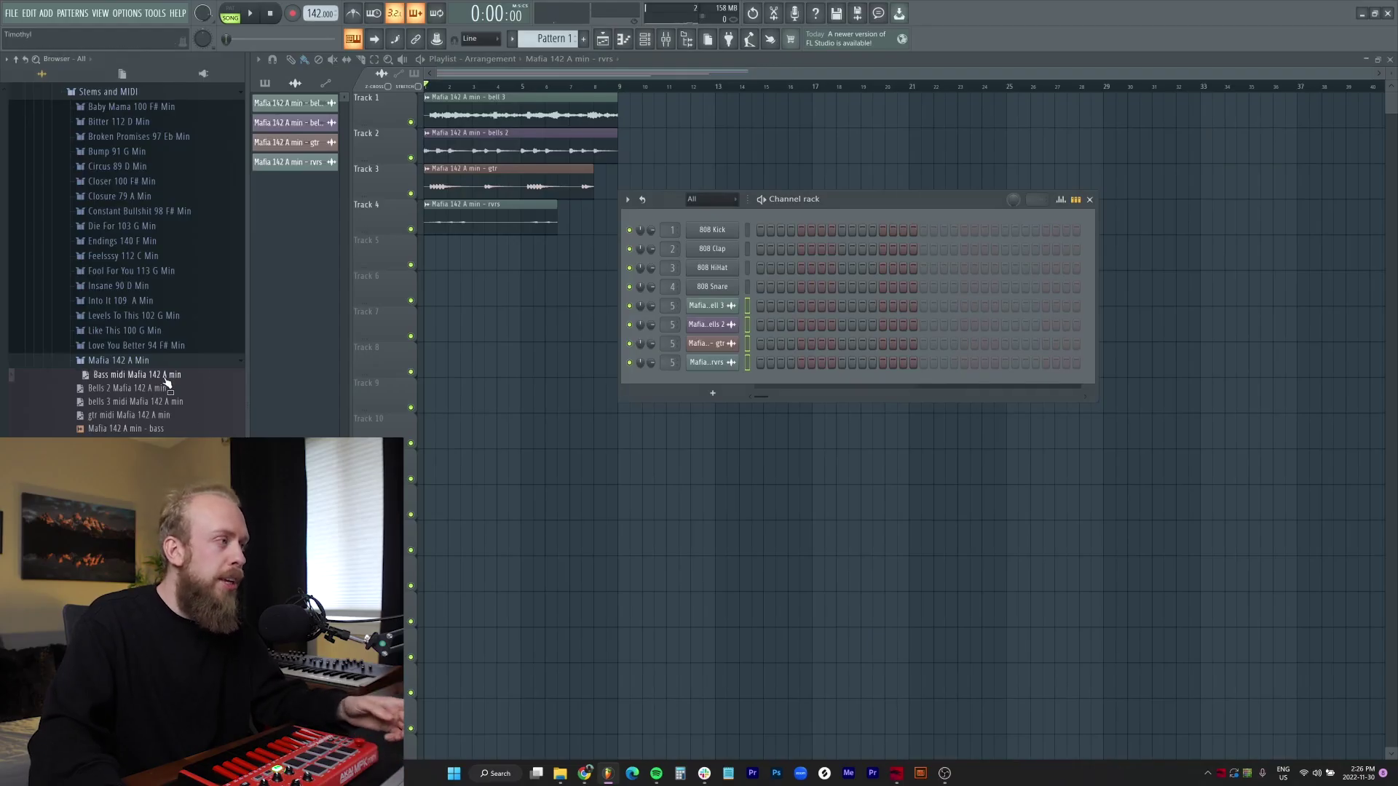
- Import the Bass midi Mafia 142 A min file into a new Sampler channel and audition WavGrind 808 samples for it
drag(744, 394, 747, 396)
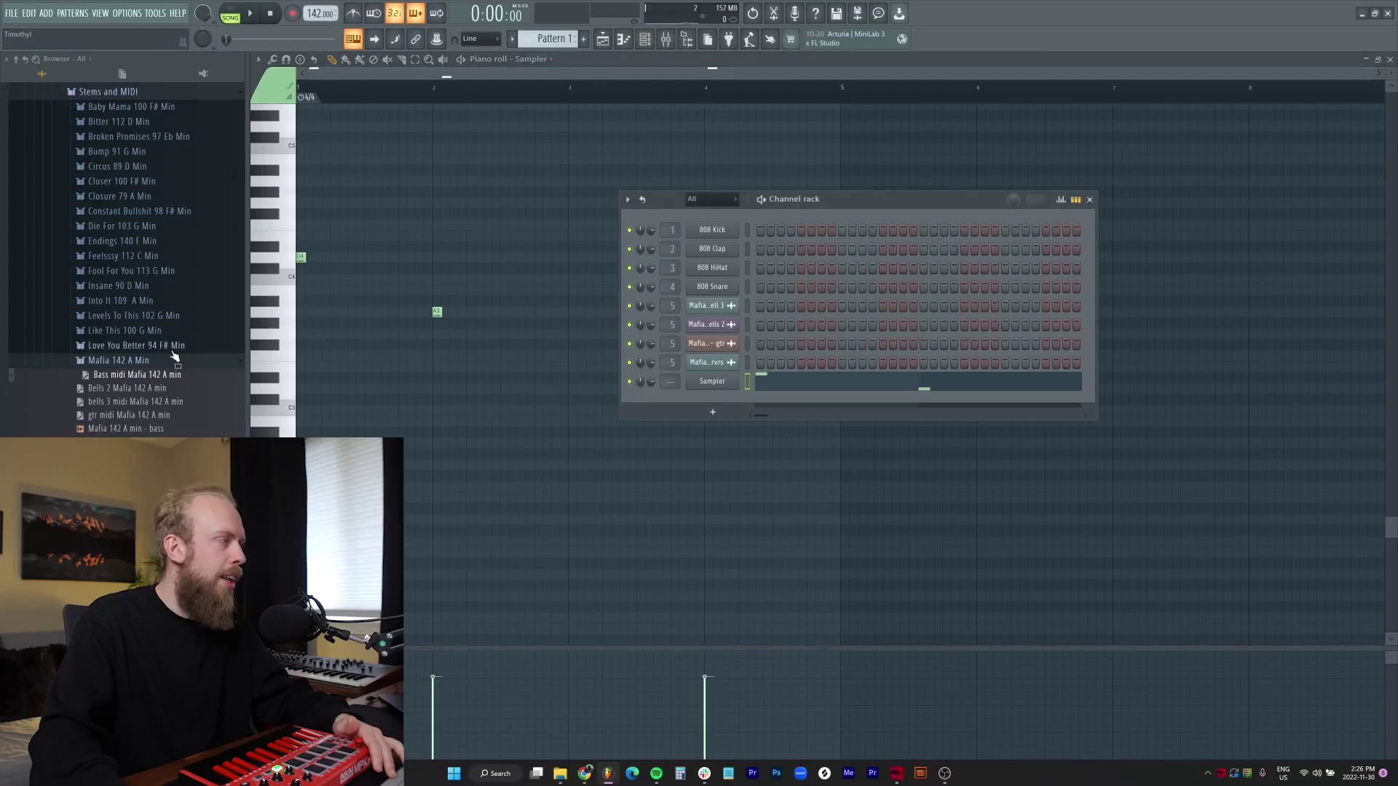
scroll(155, 292, down, 5)
click(140, 211)
click(140, 226)
click(141, 240)
click(140, 255)
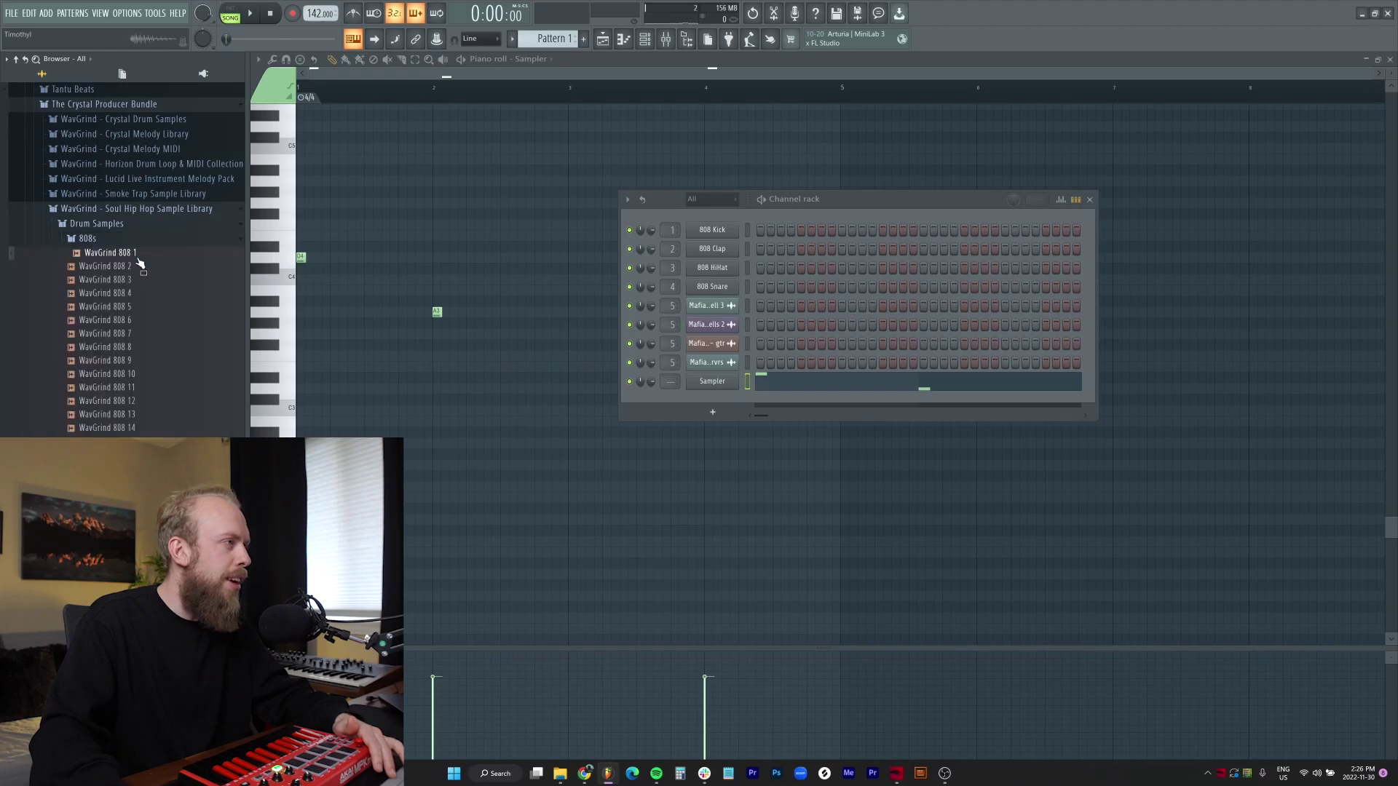
click(139, 267)
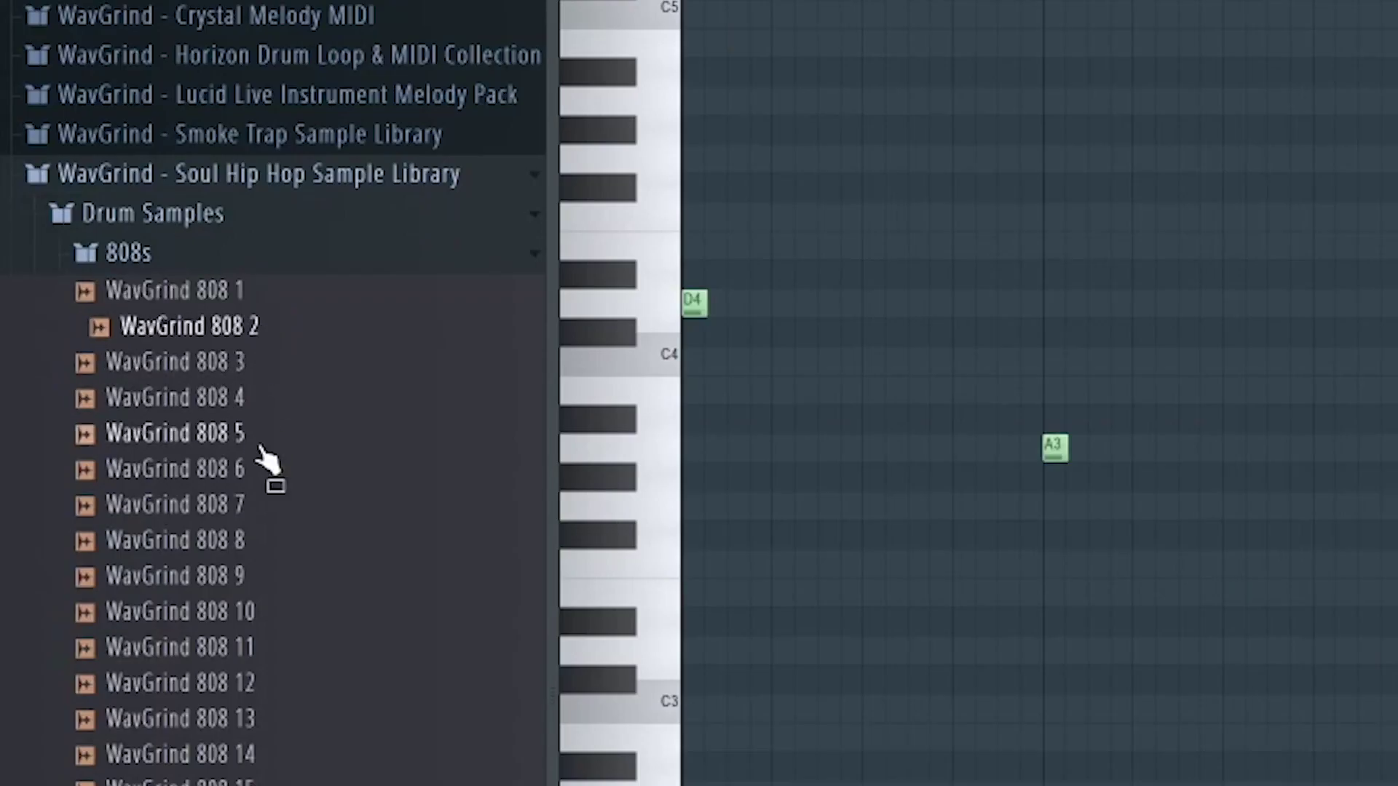
click(271, 502)
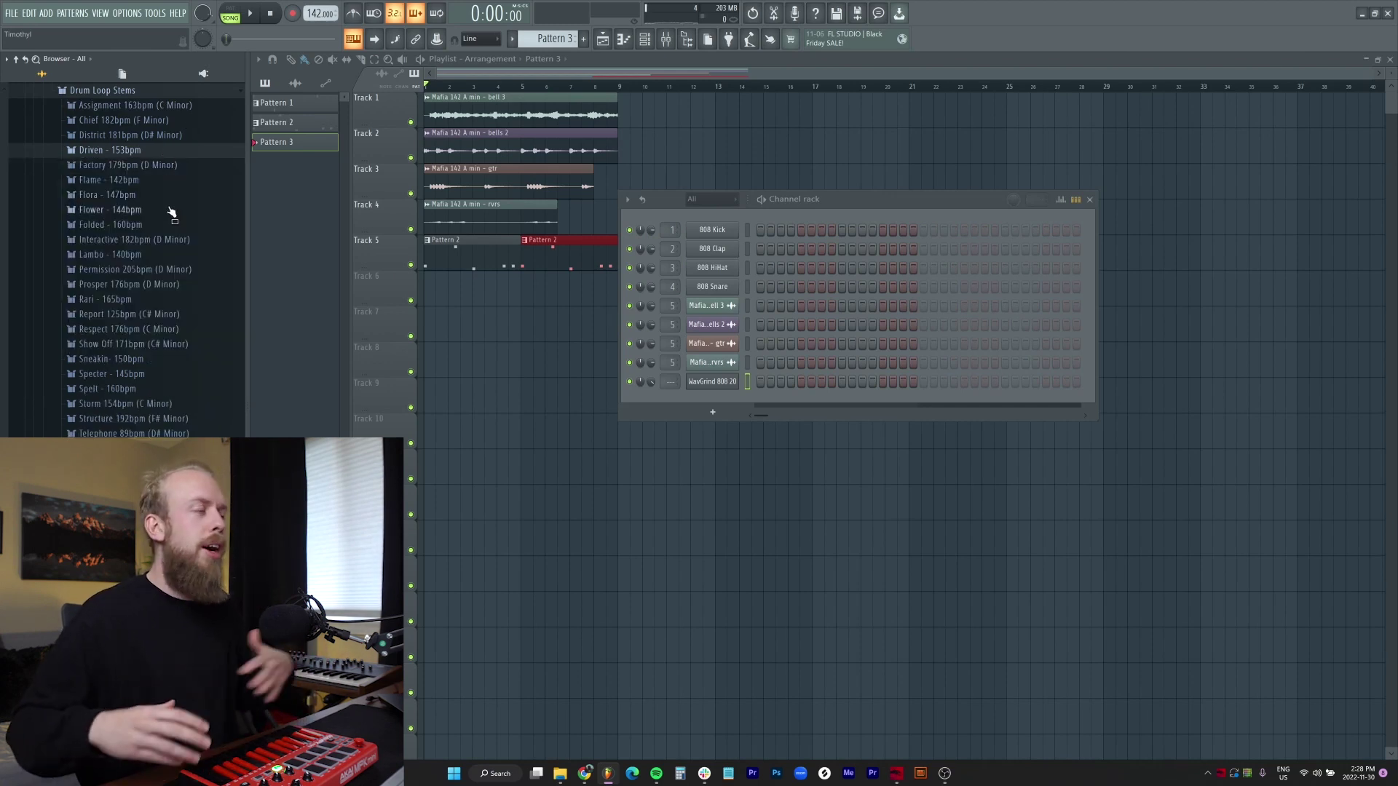
- Place the Flower - 144bpm_Wavgrind Hi Hat 3 stem at bar 1 on Track 6 and check its sample settings
click(172, 225)
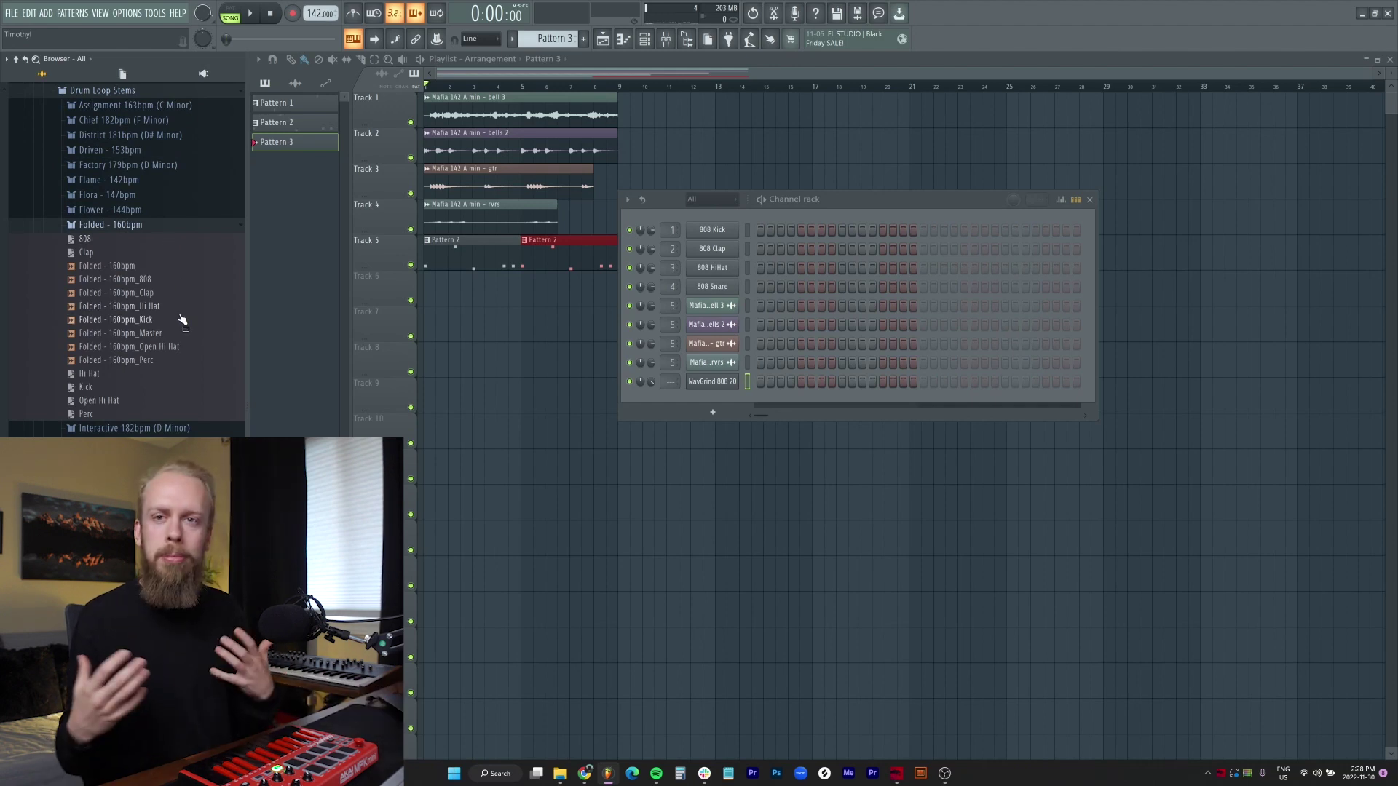
click(145, 224)
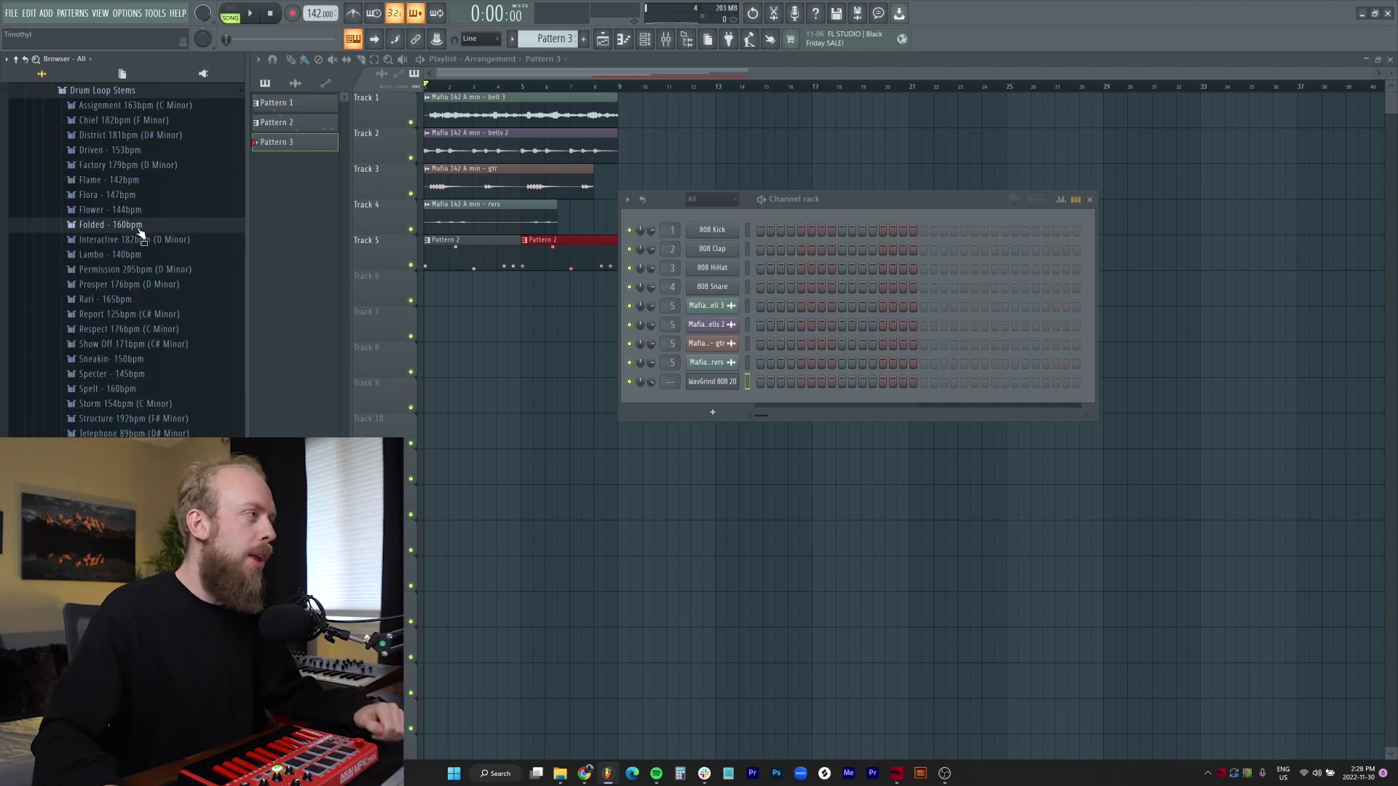
click(139, 210)
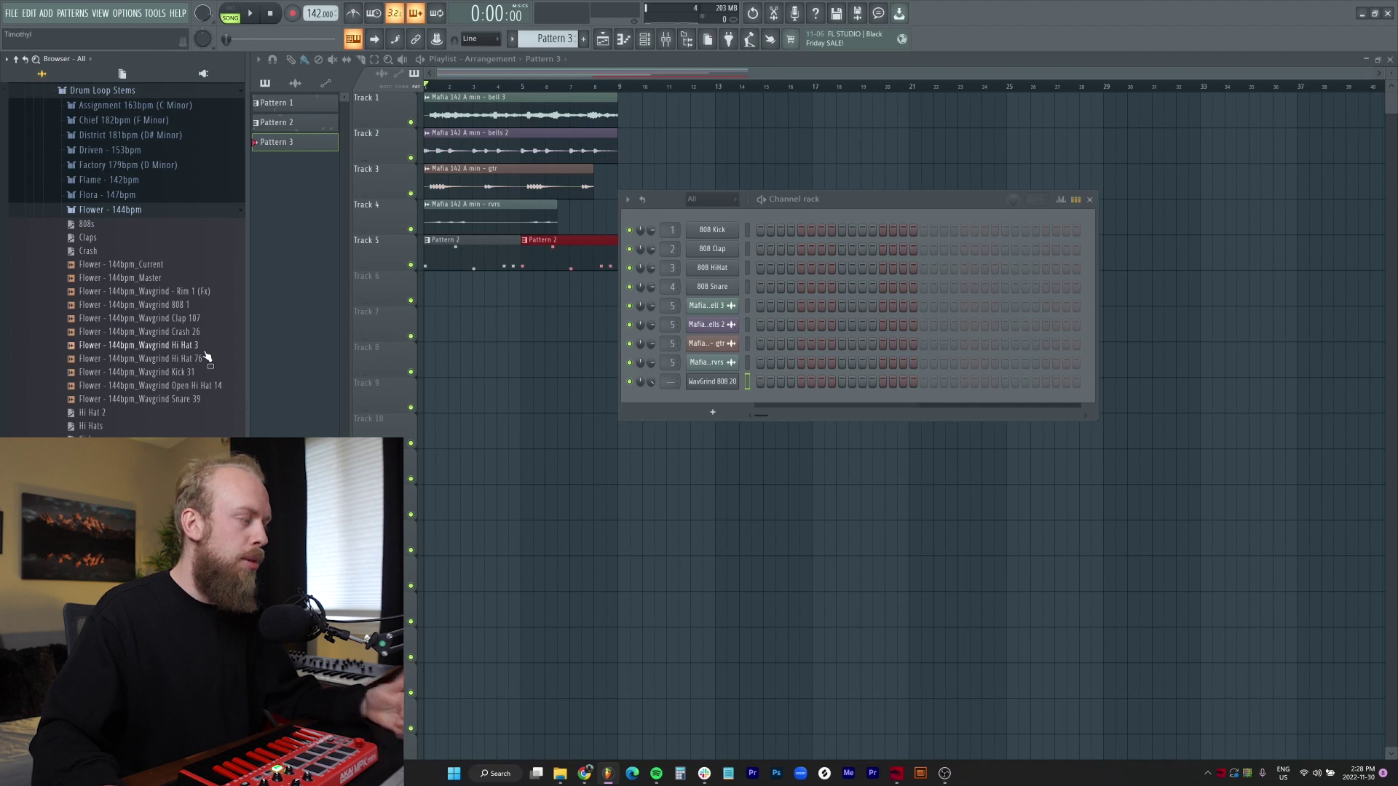
drag(502, 304, 439, 286)
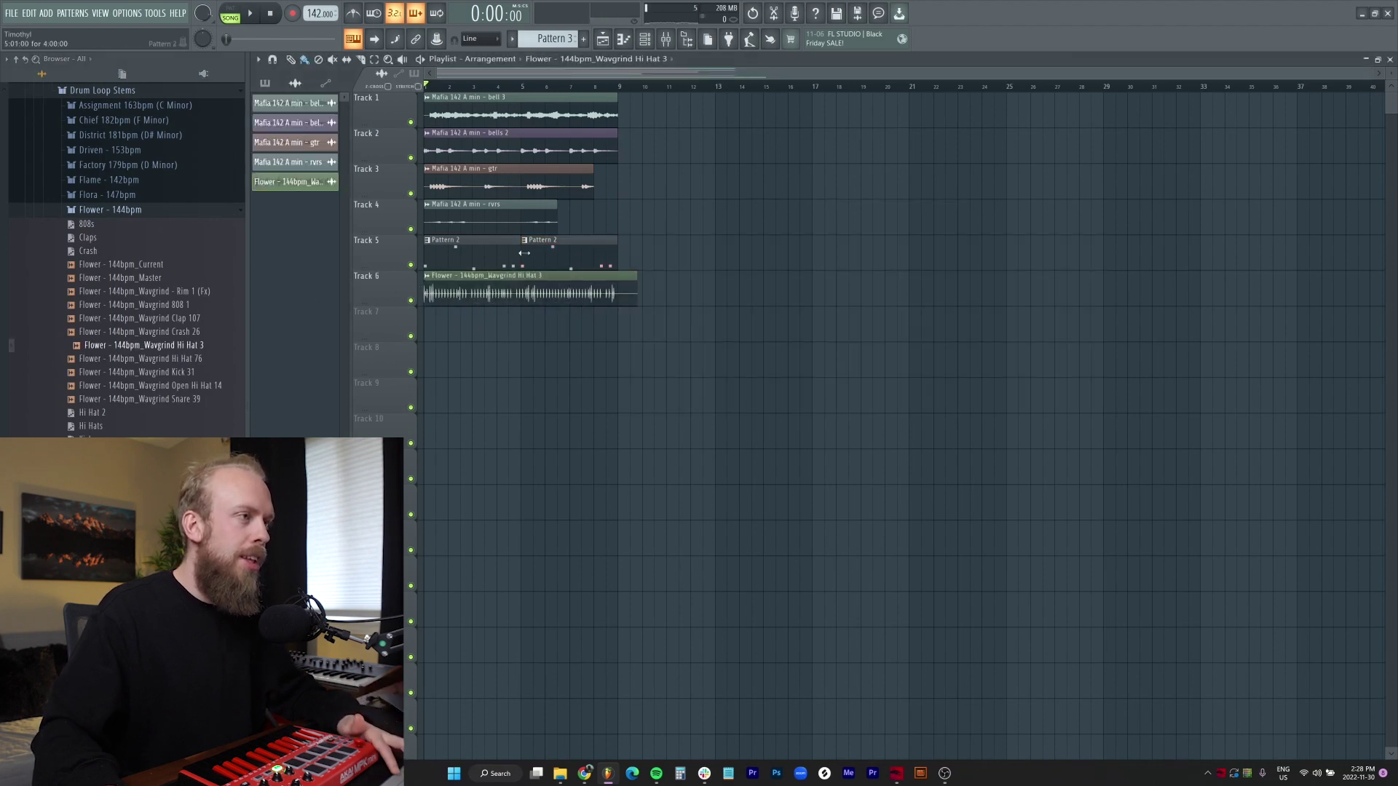
double_click(552, 297)
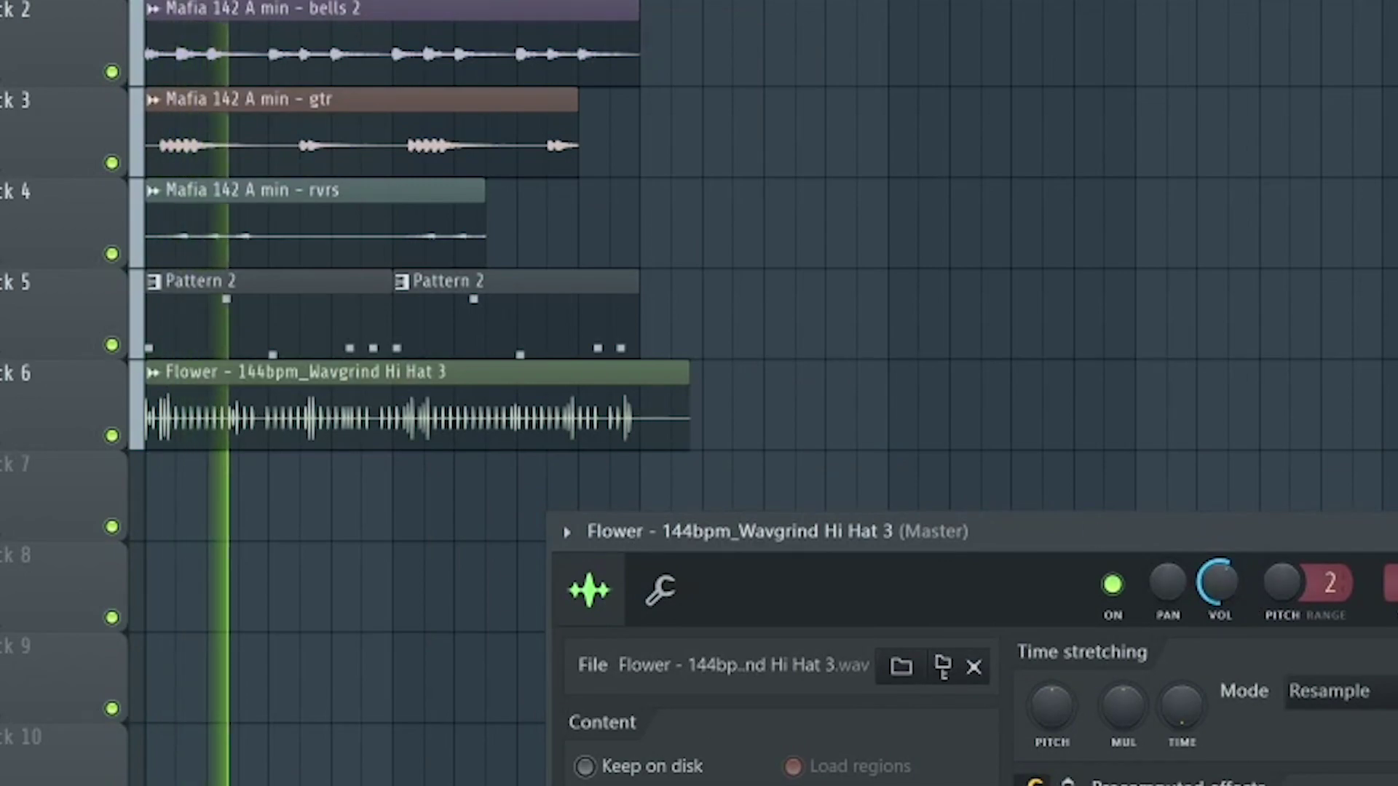
key(Escape)
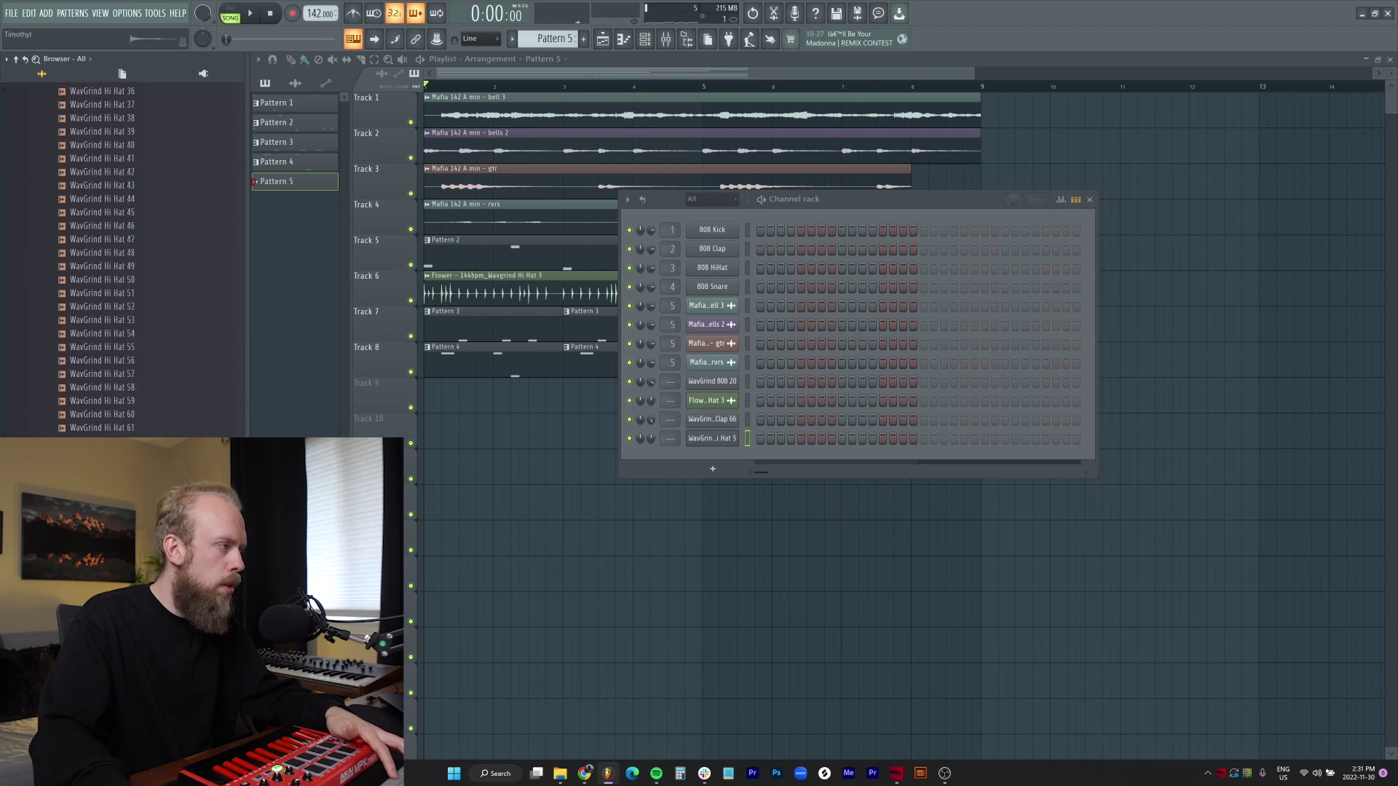
- Draw a syncopated row of C5 notes across bars 1 to 4 in the piano roll
scroll(107, 388, down, 4)
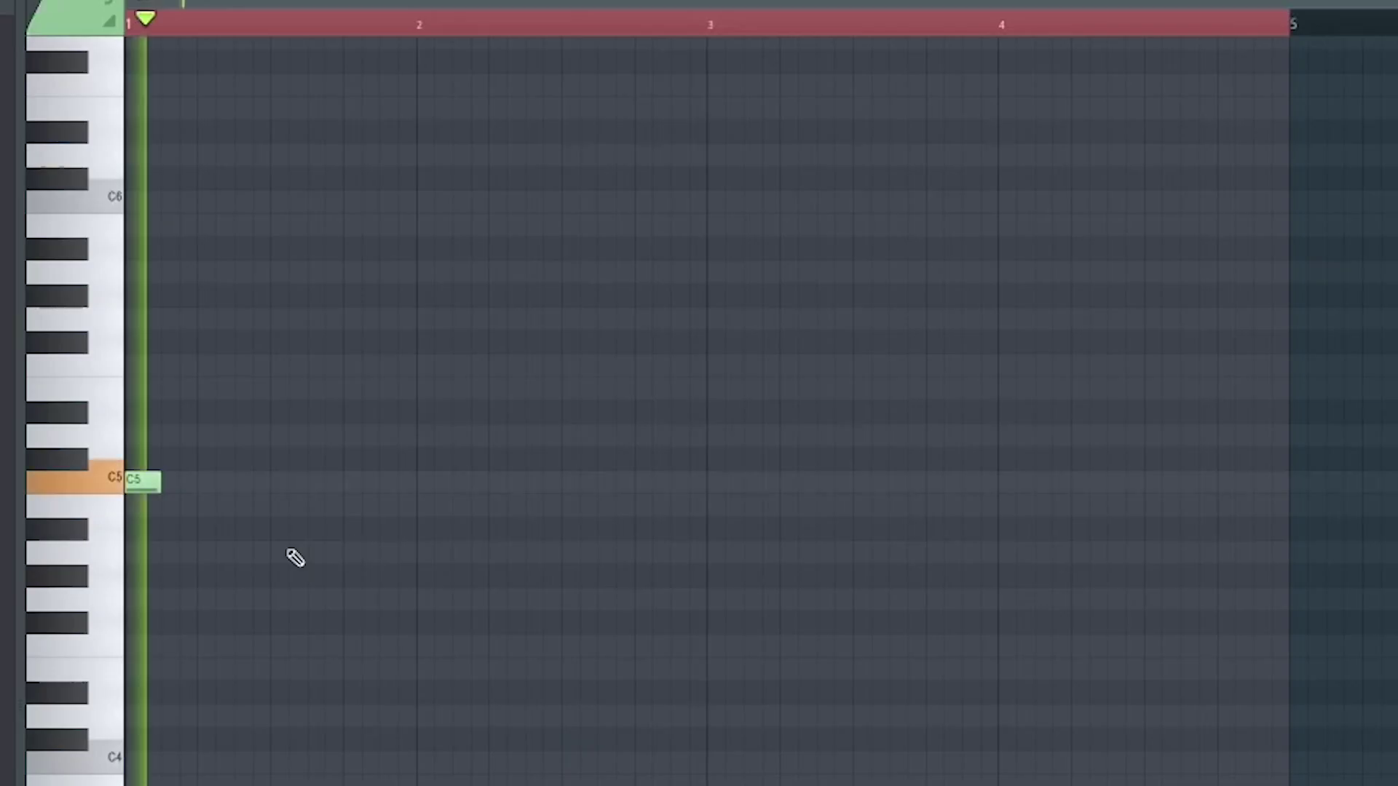
click(244, 482)
click(352, 482)
click(451, 482)
click(498, 482)
click(717, 482)
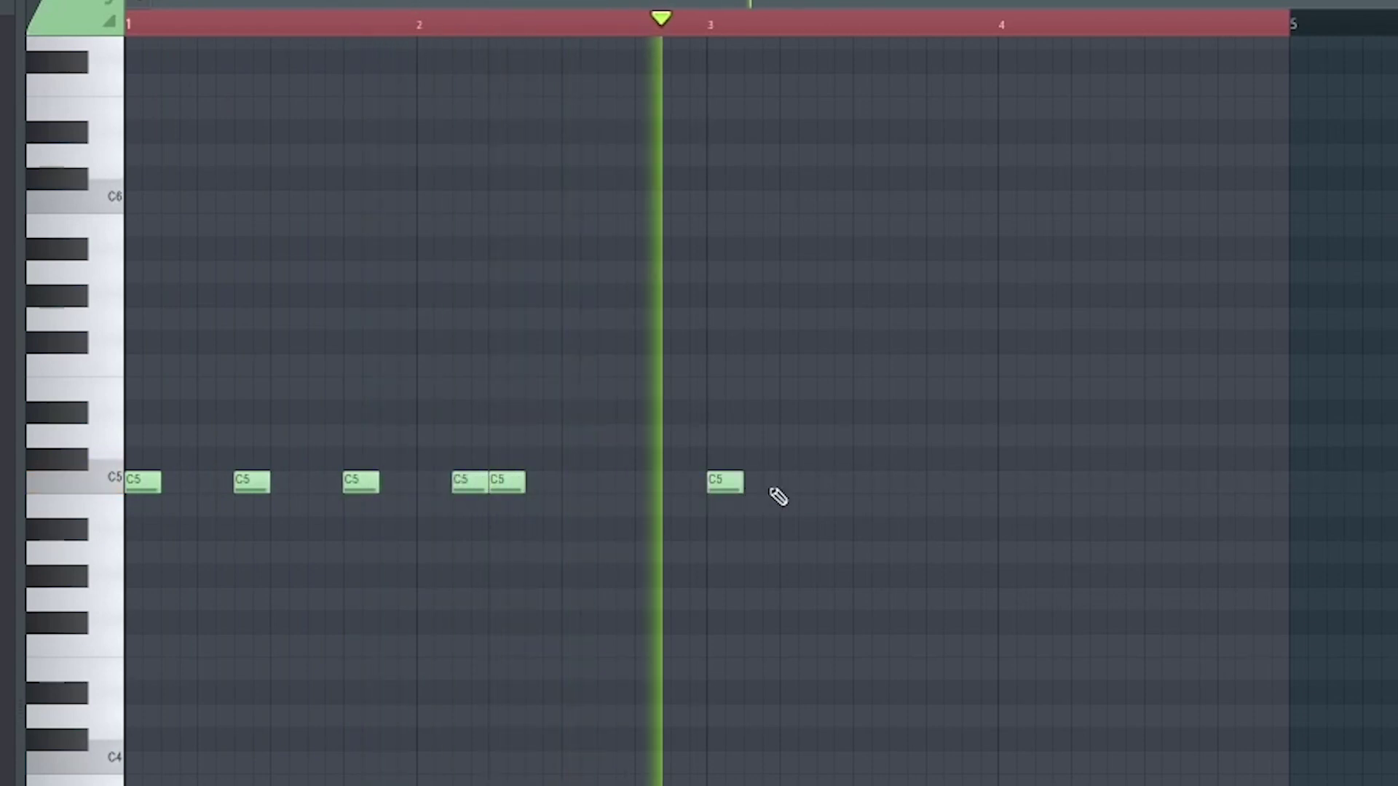
click(790, 482)
click(954, 482)
click(1008, 482)
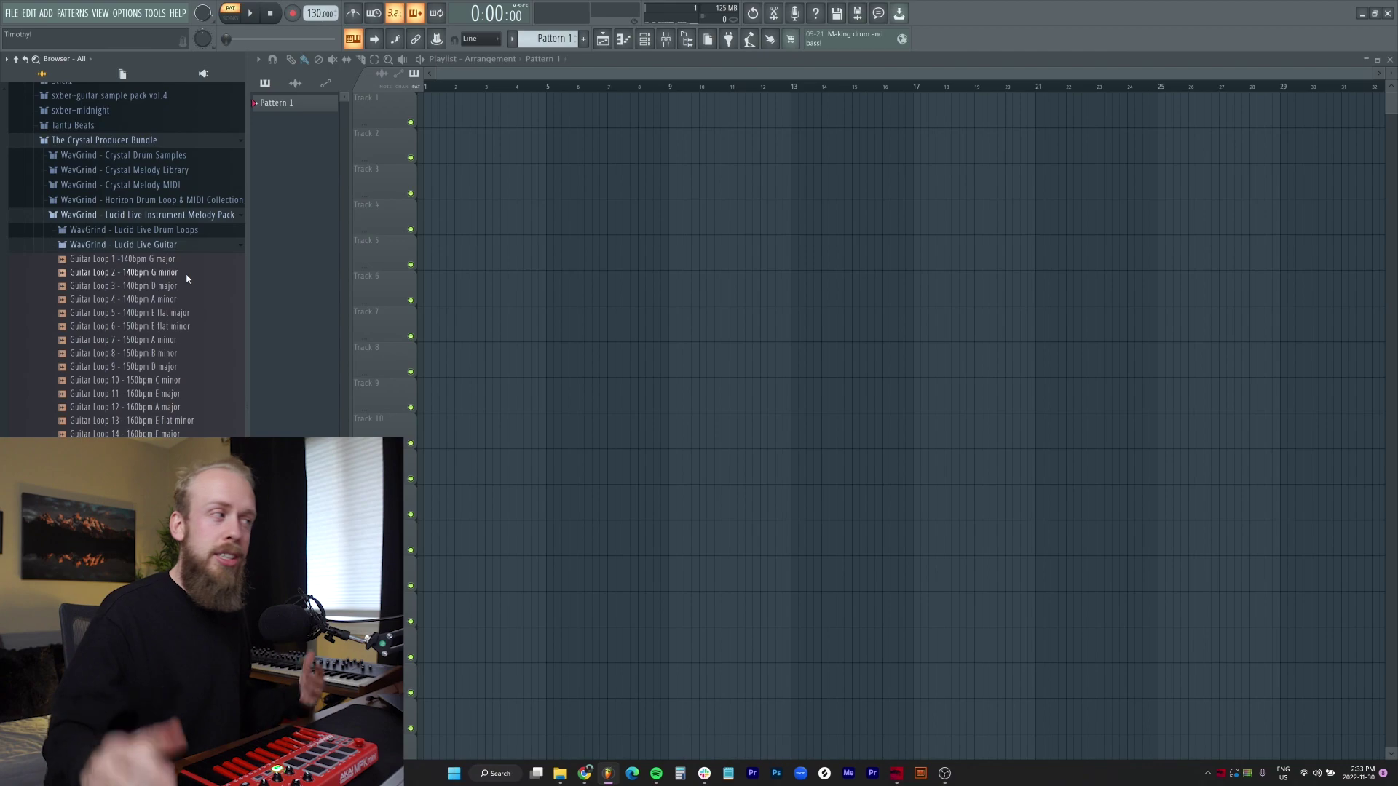
- Place Guitar Loop 6 - 150bpm E flat minor at bar 1 on the first track and extend its first clip to bar 7
drag(186, 279, 201, 465)
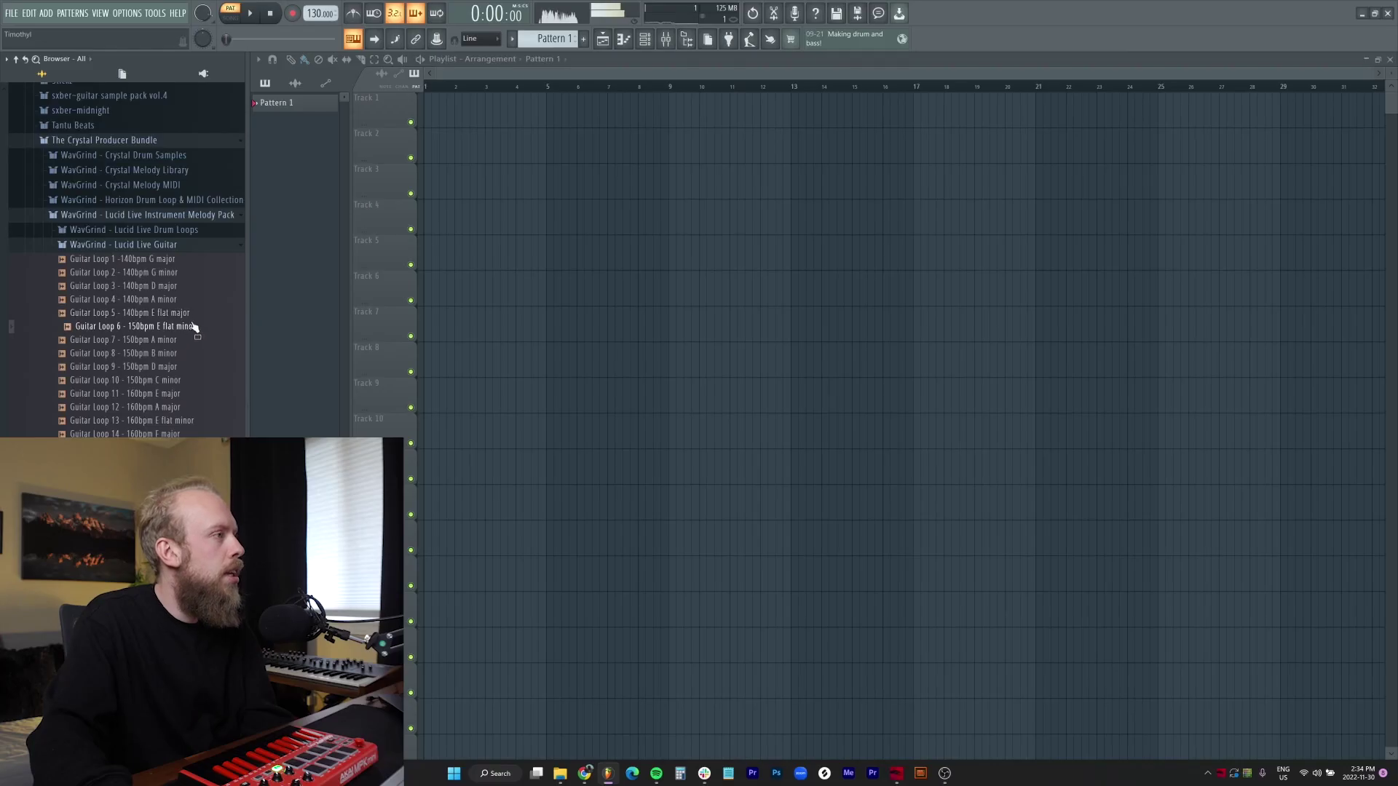
drag(416, 209, 481, 126)
click(599, 419)
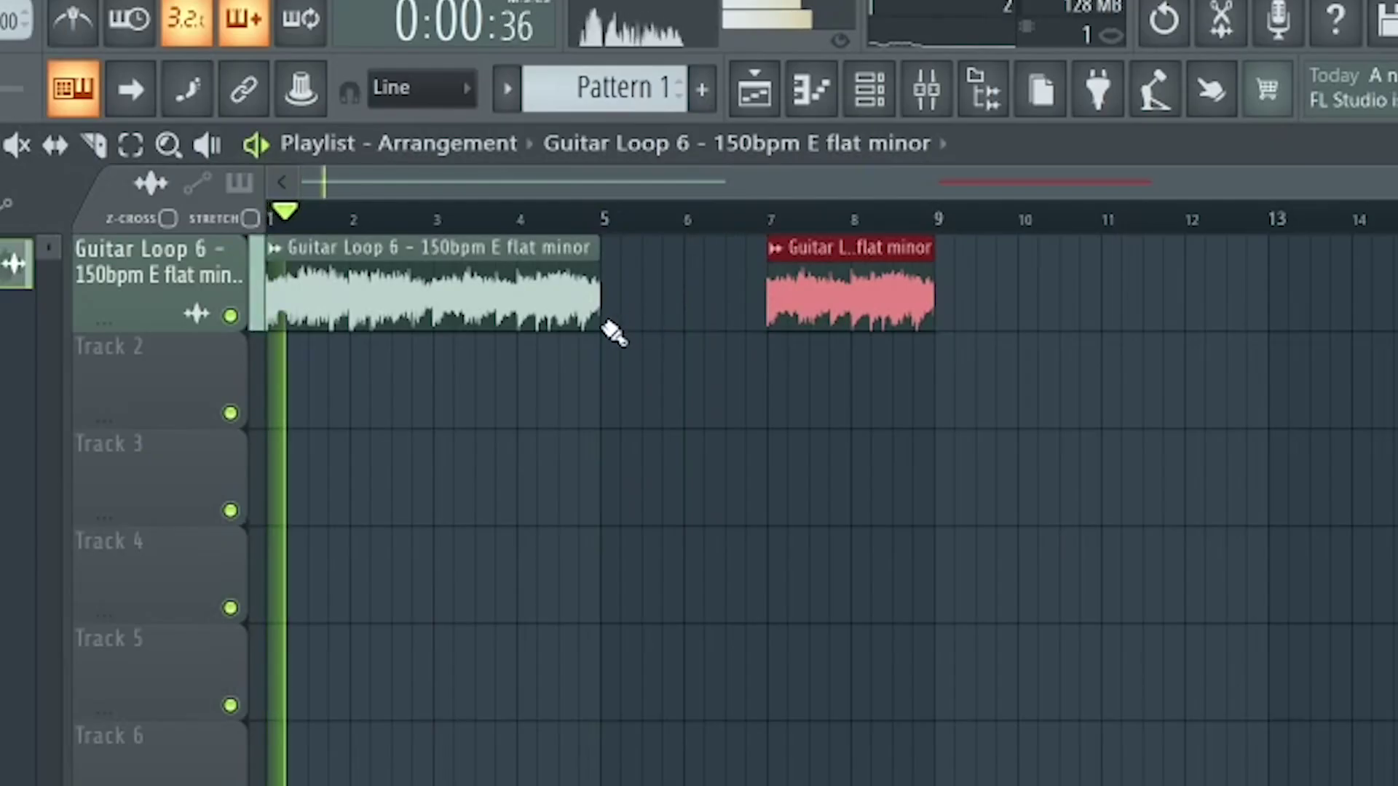
drag(548, 126, 603, 124)
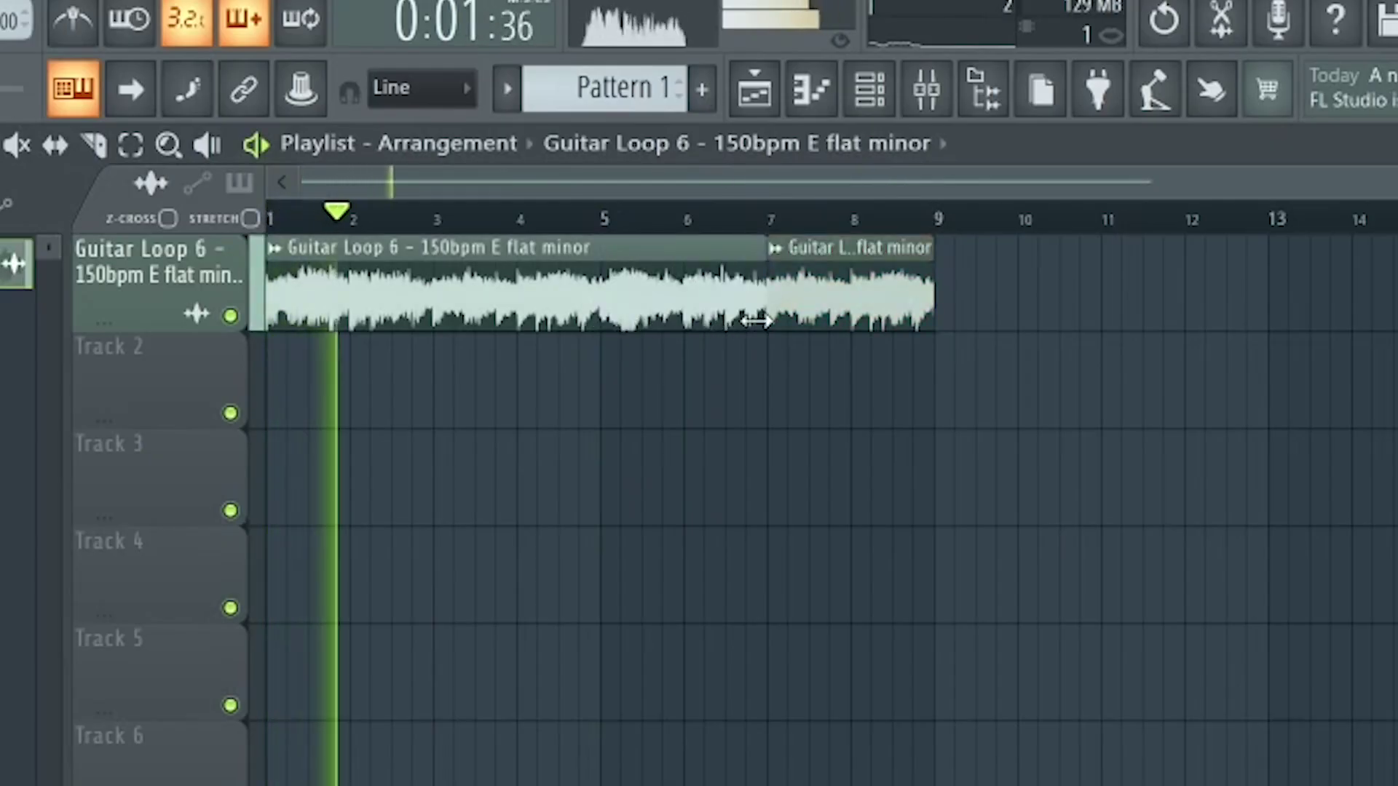
- Route Guitar Loop 6 to mixer track 5 and add a Fruity Parametric EQ to its effects
double_click(711, 312)
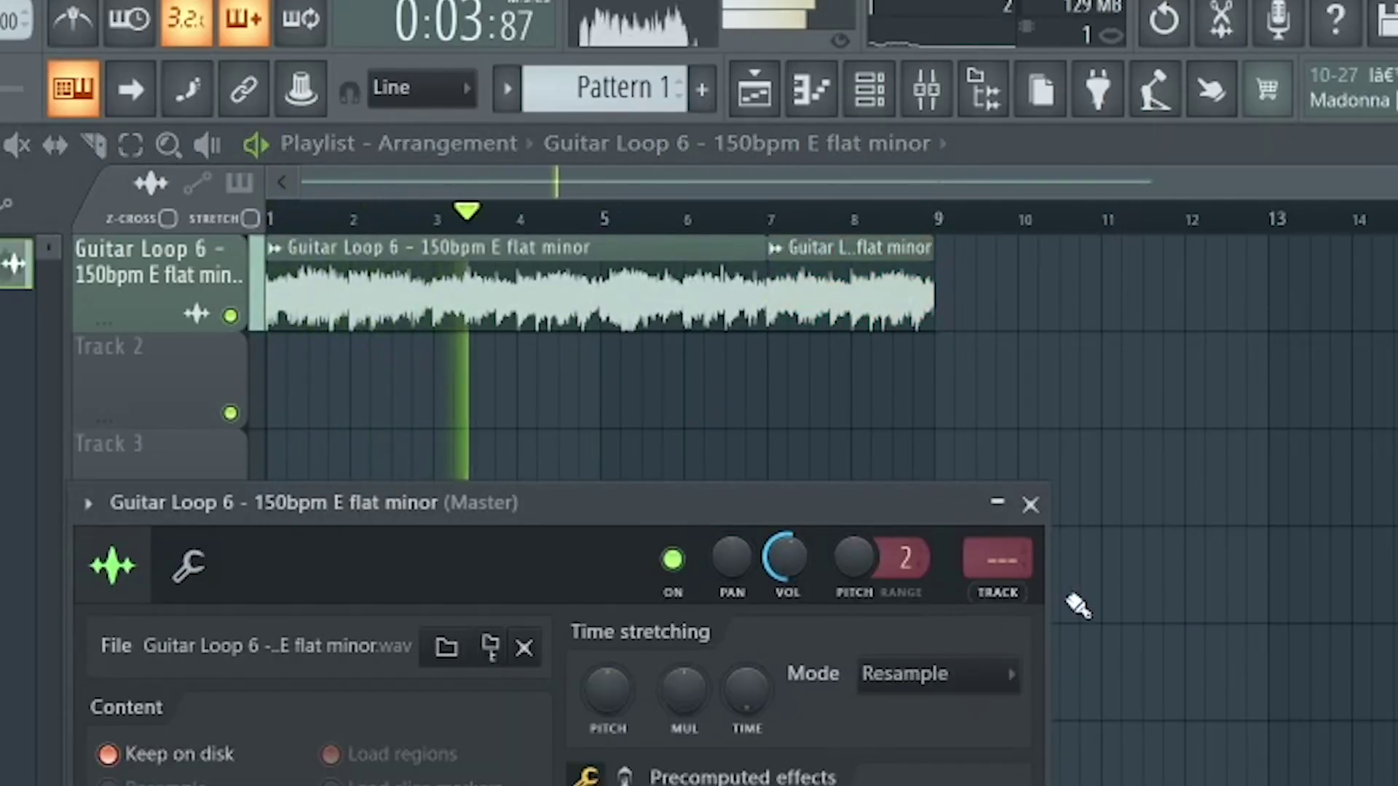
key(Escape)
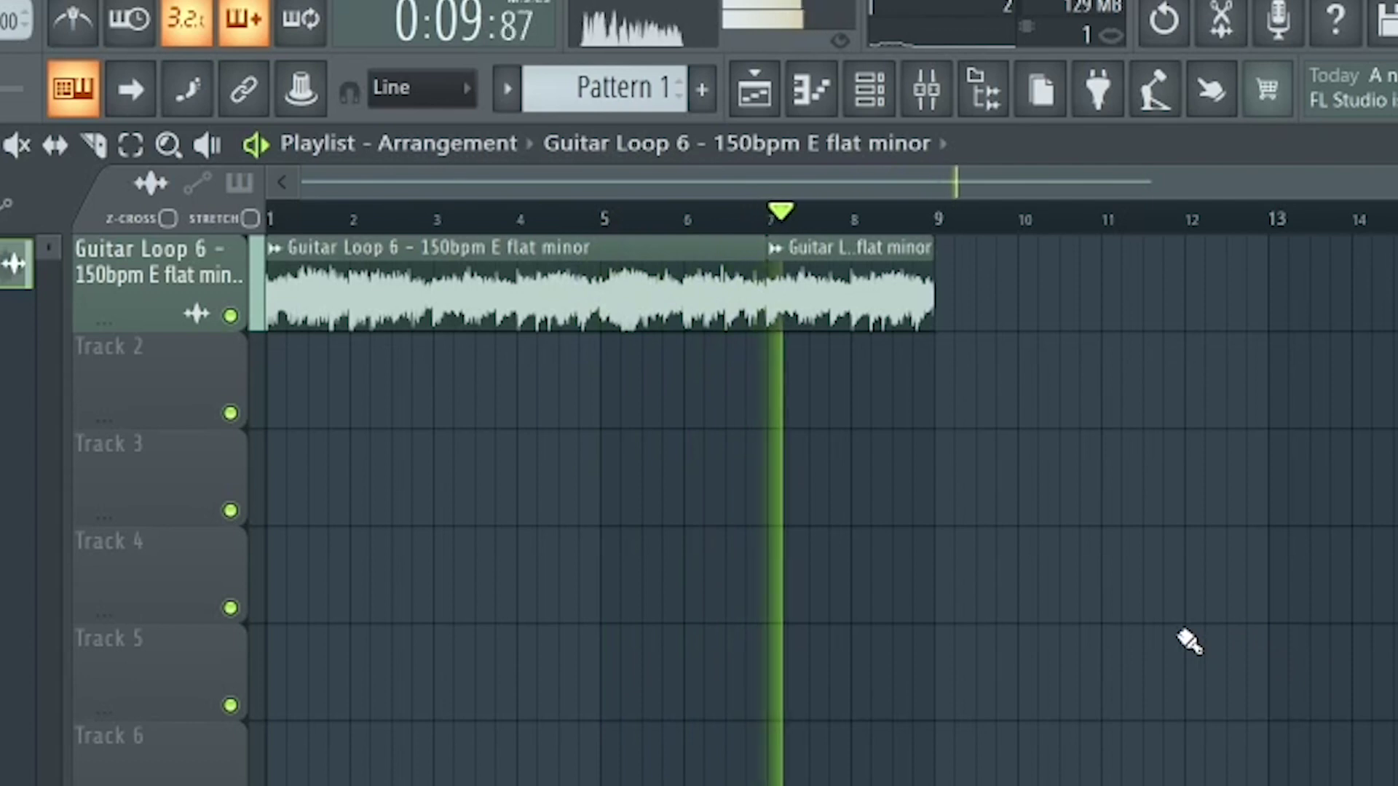
double_click(867, 290)
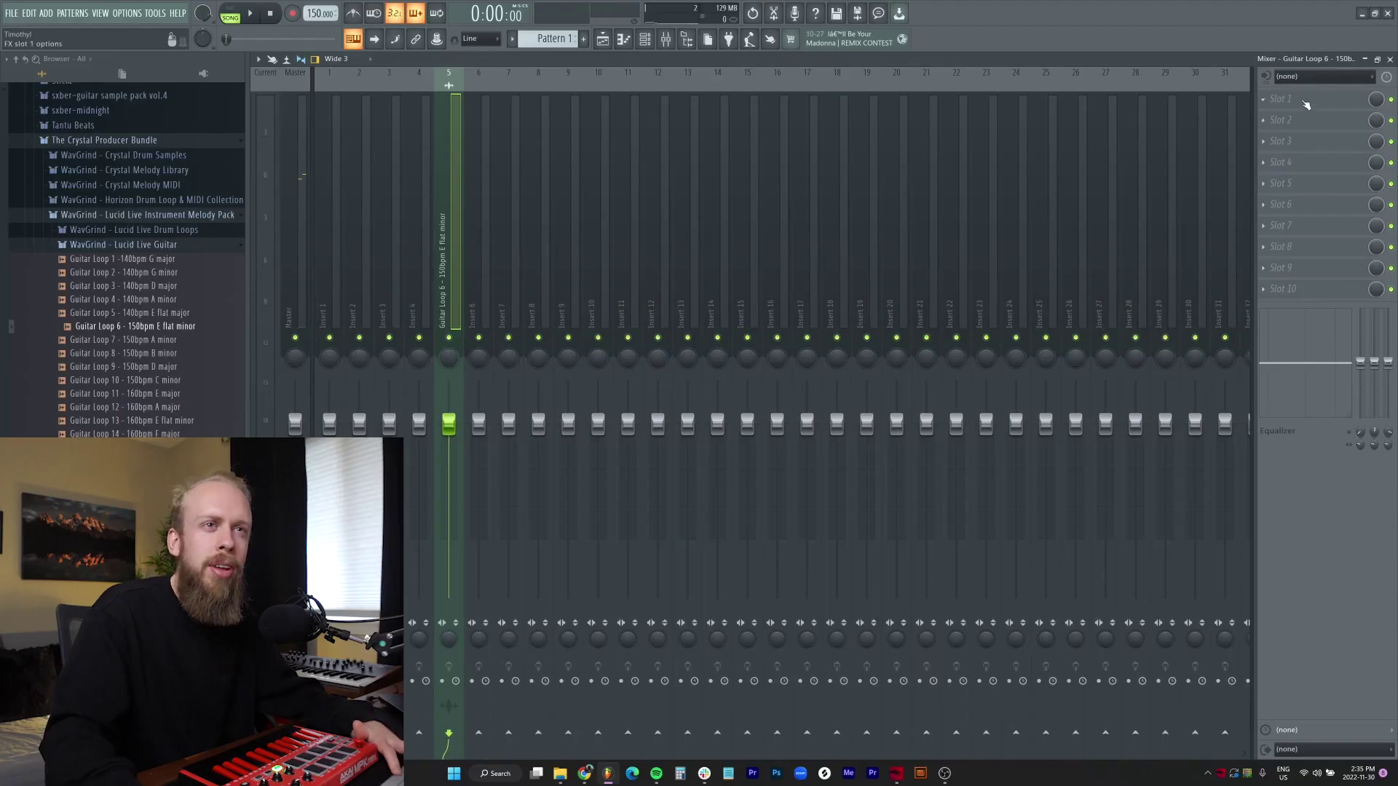
click(1307, 105)
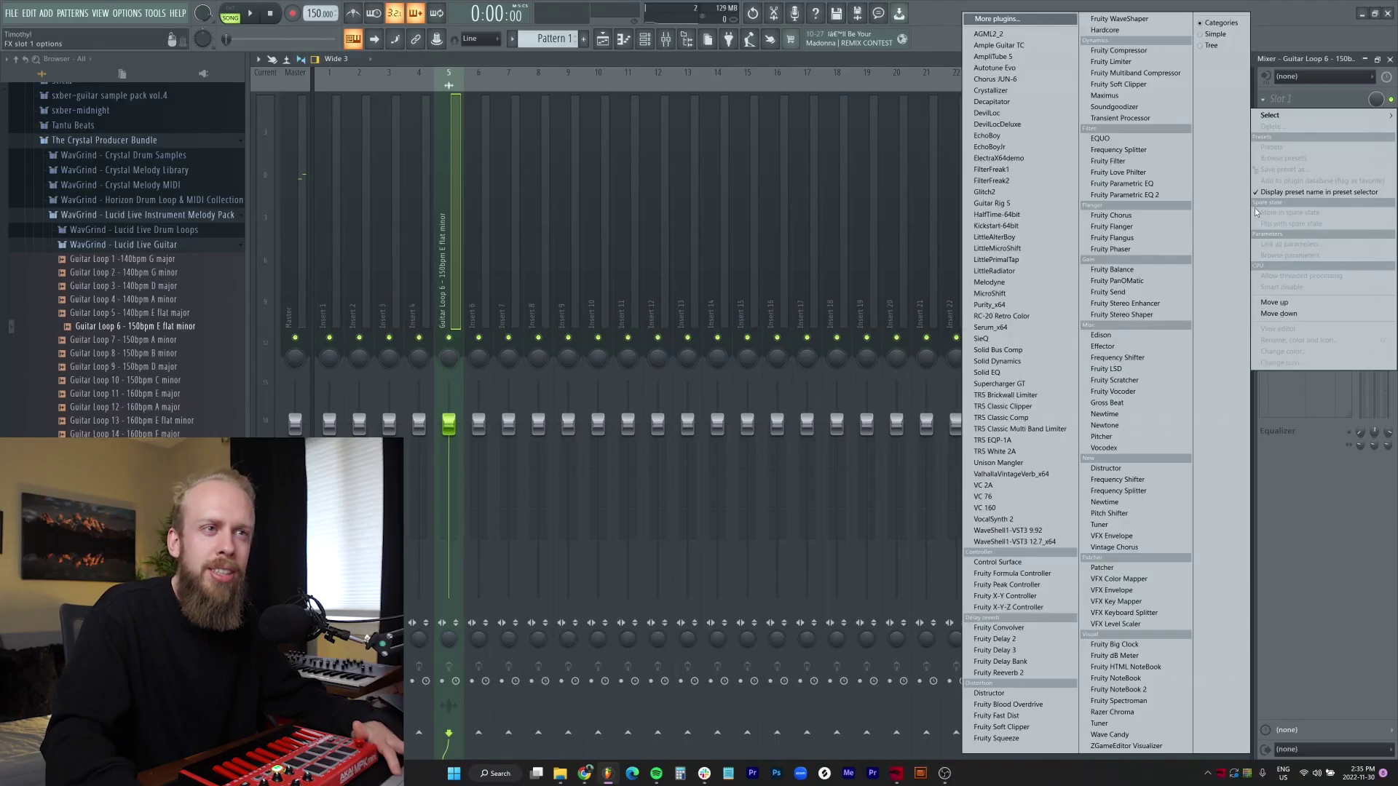
click(1051, 81)
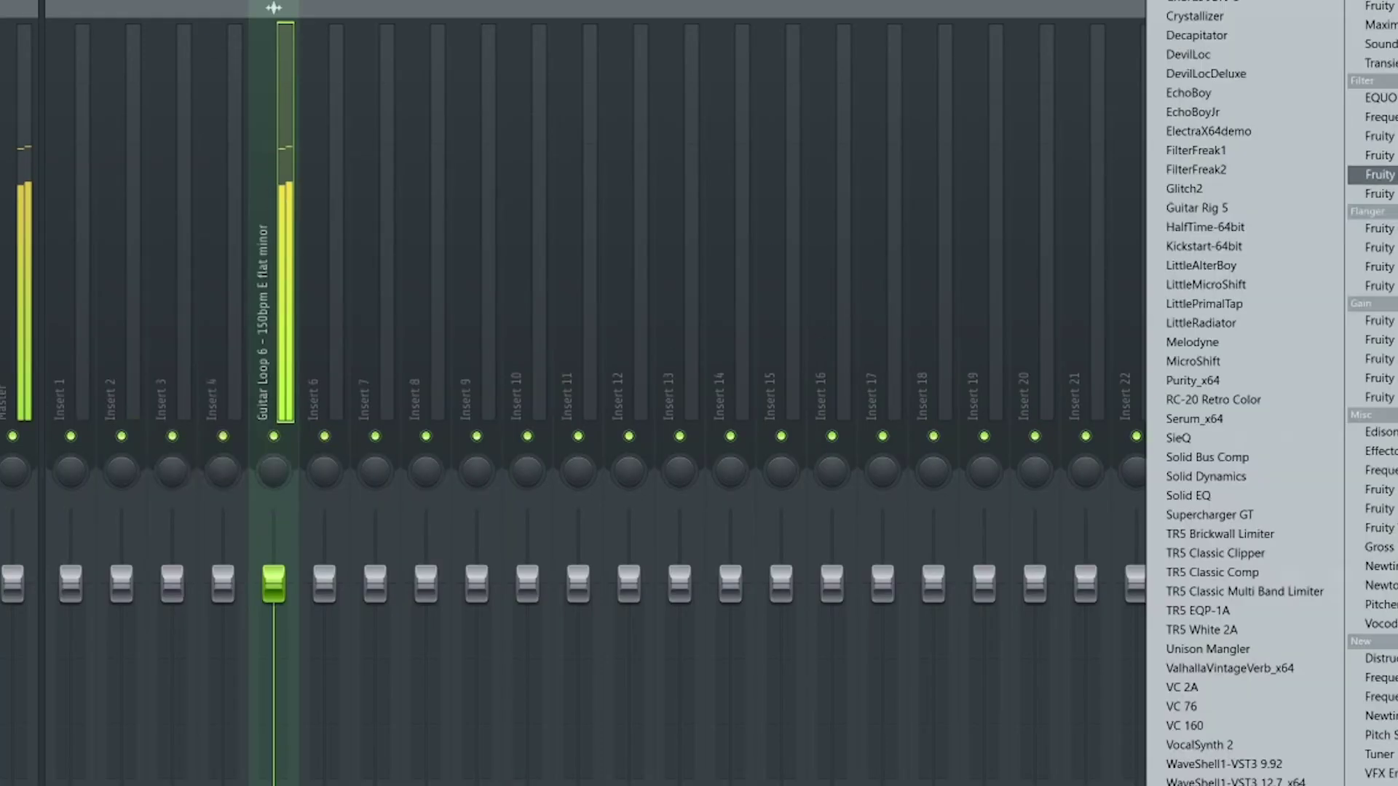
click(1379, 175)
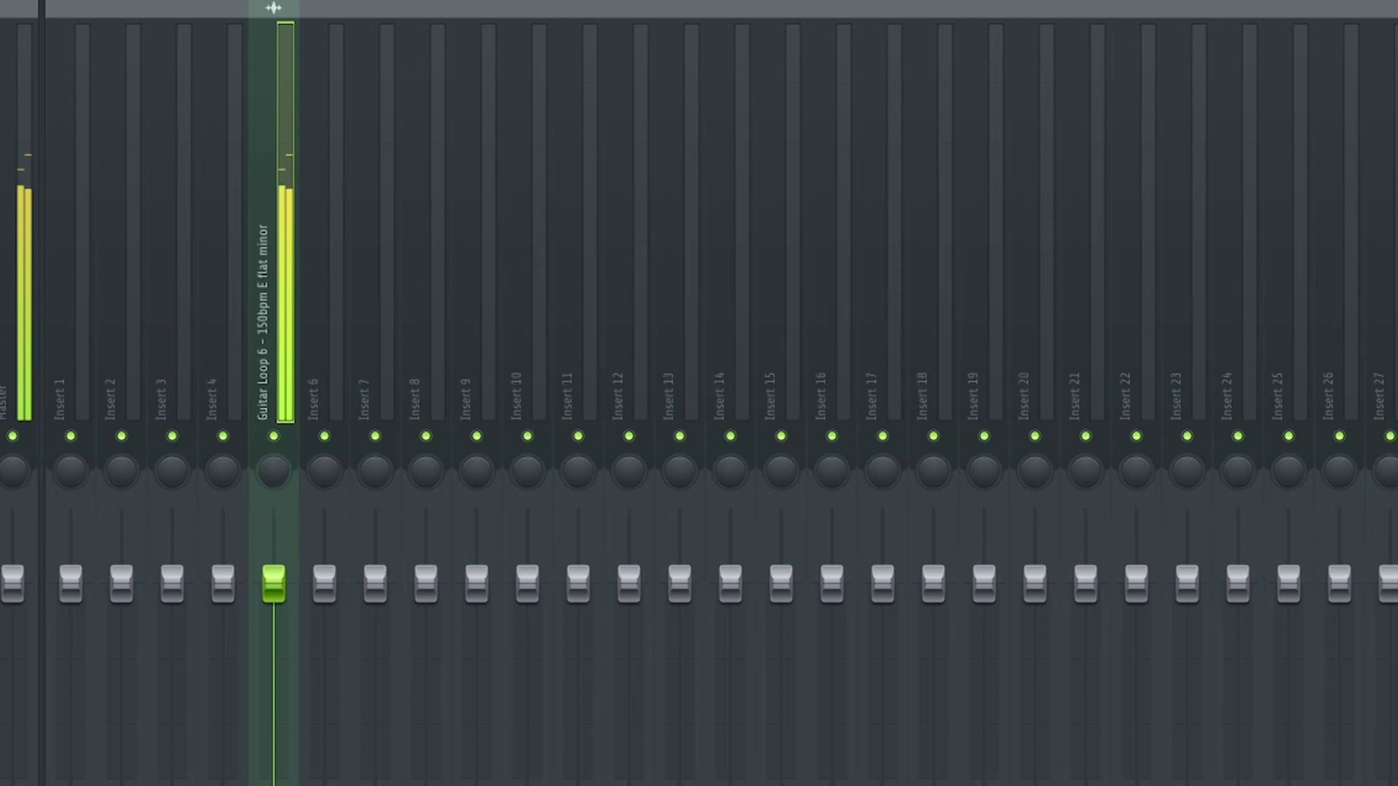
click(1392, 353)
click(1249, 399)
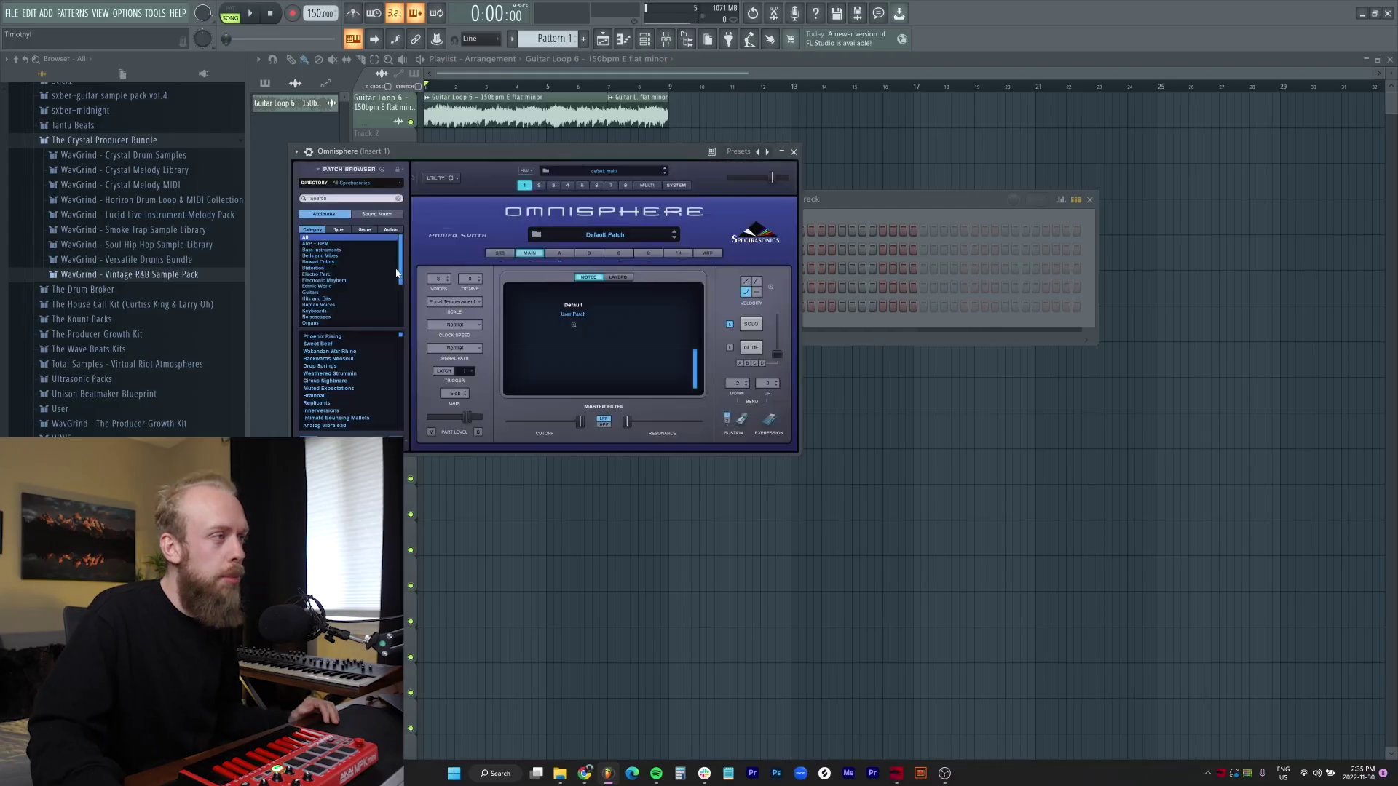
- Search the Omnisphere patch browser for "turkey bass"
click(348, 198)
text(turk)
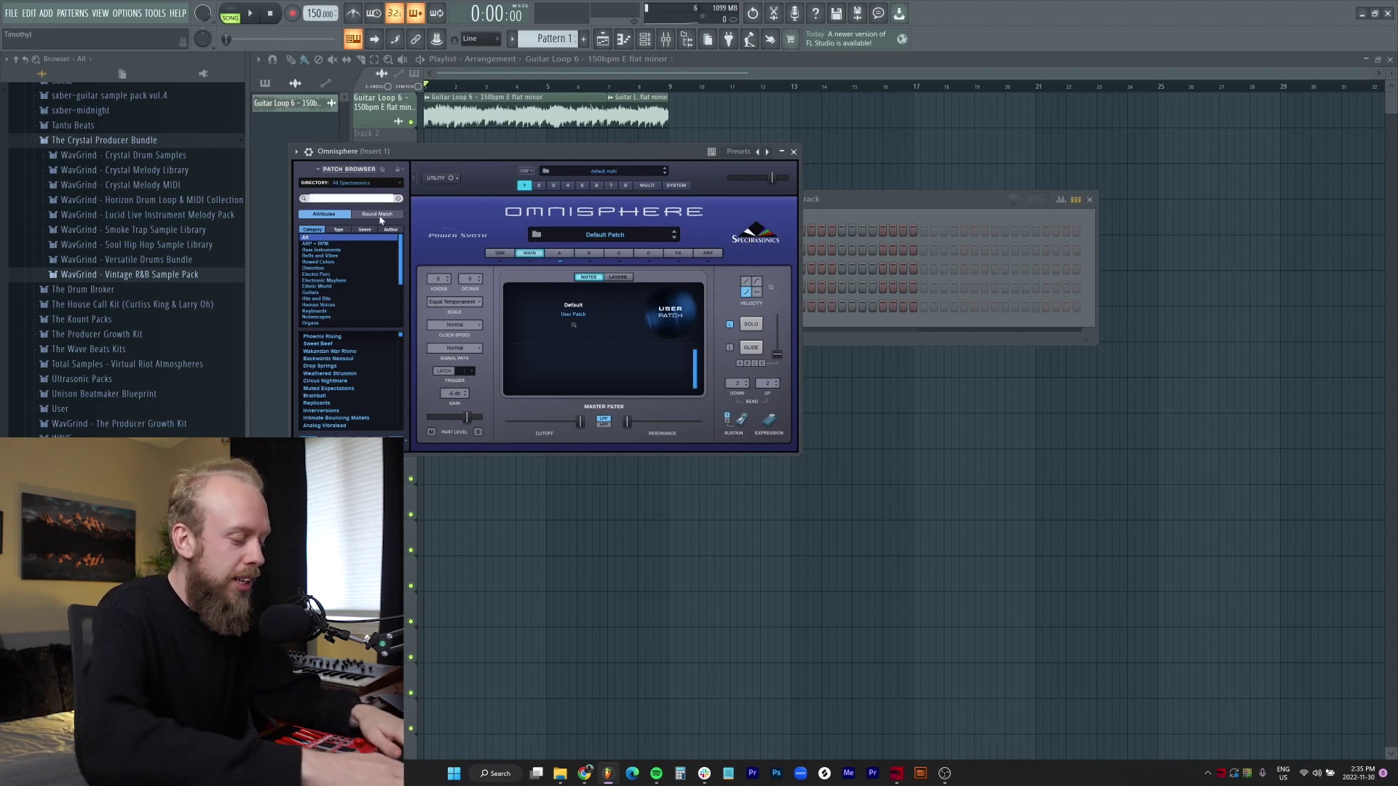
text(ey bass)
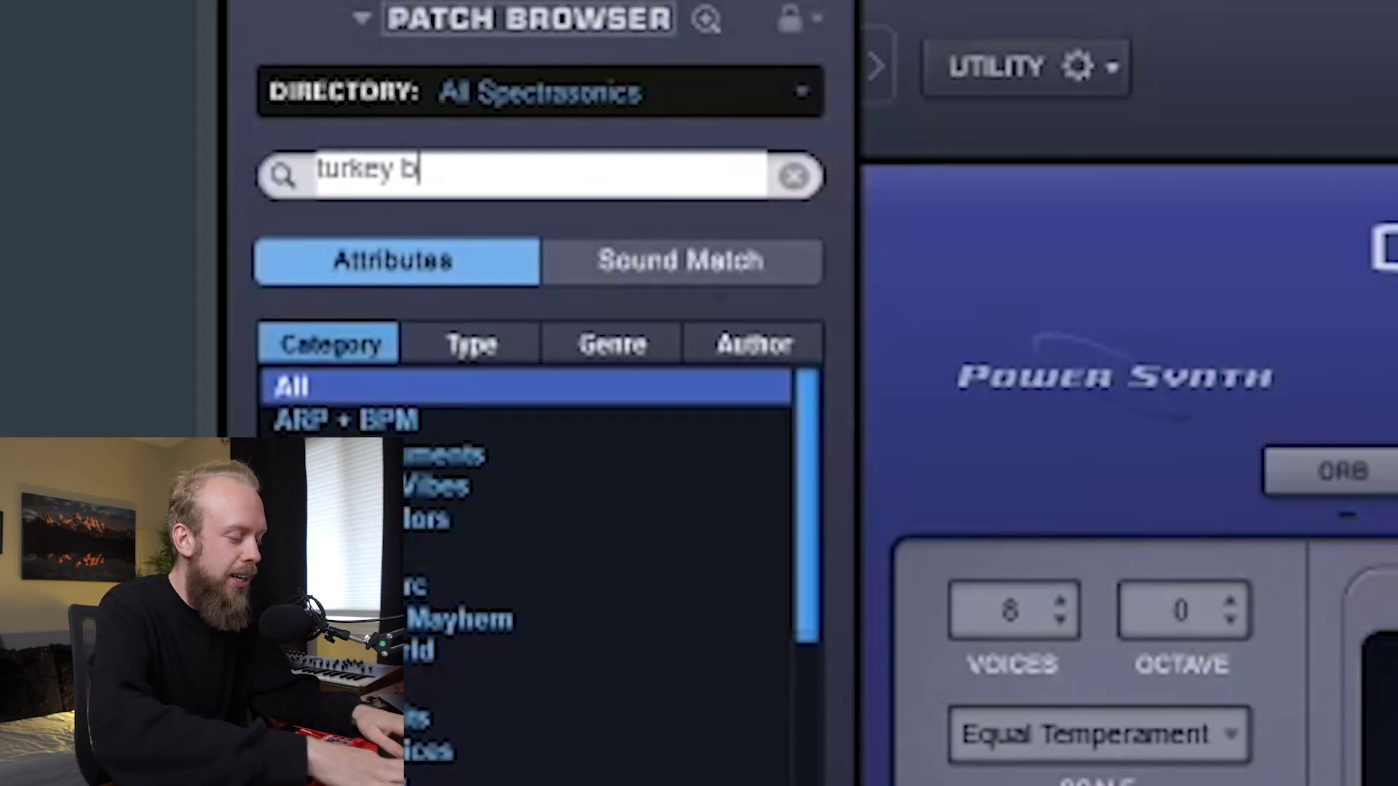
key(Return)
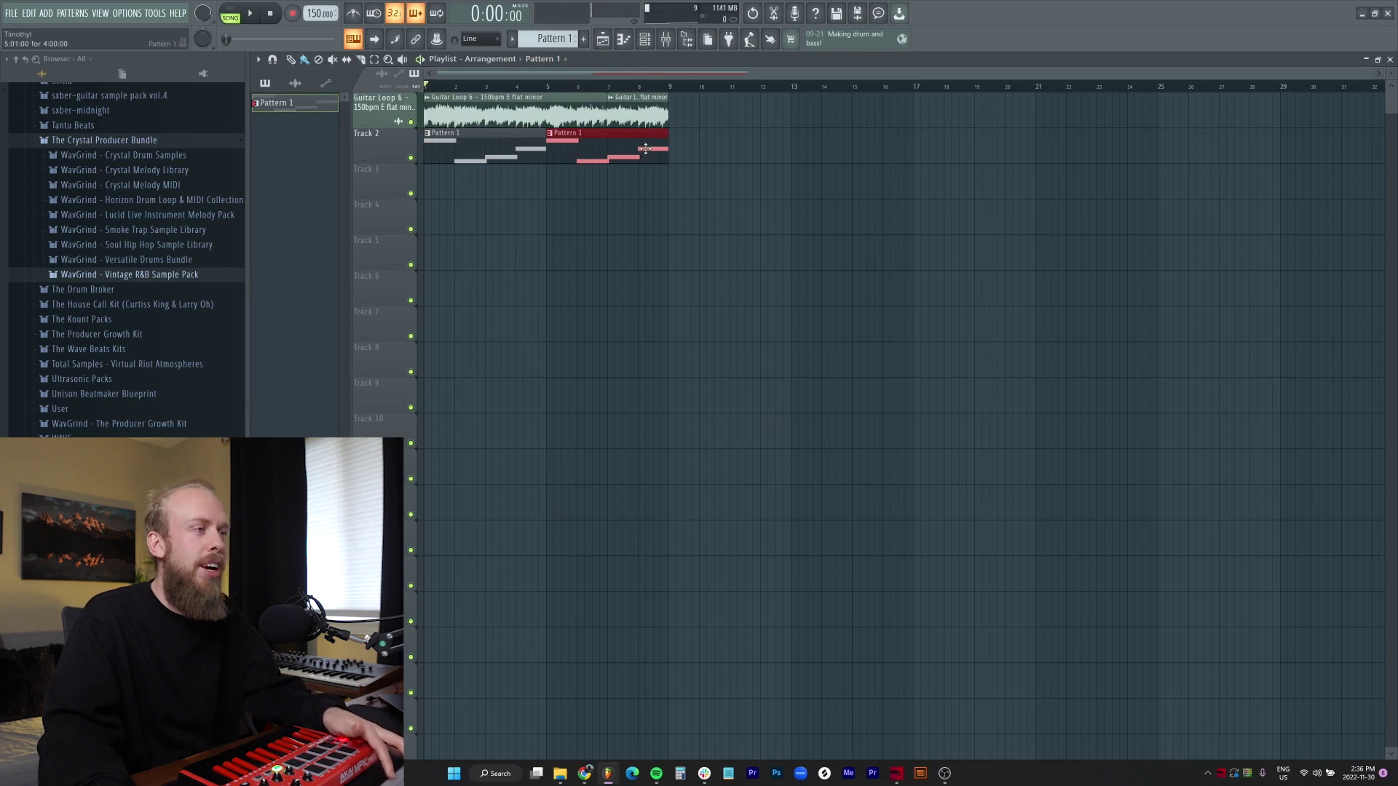
- Place a second Pattern 3 clip at bar 5 on Track 4 during playback and show the channel rack
click(651, 45)
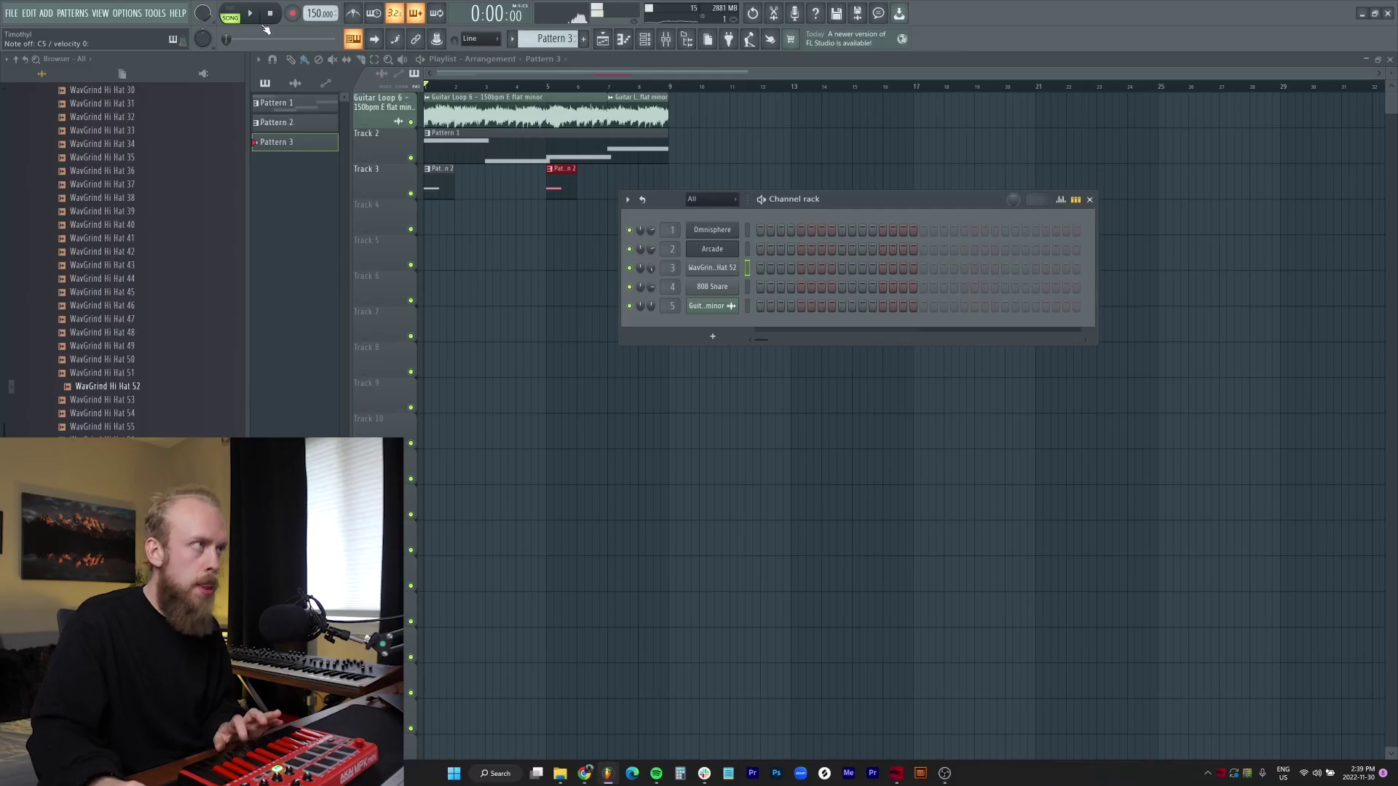
click(254, 18)
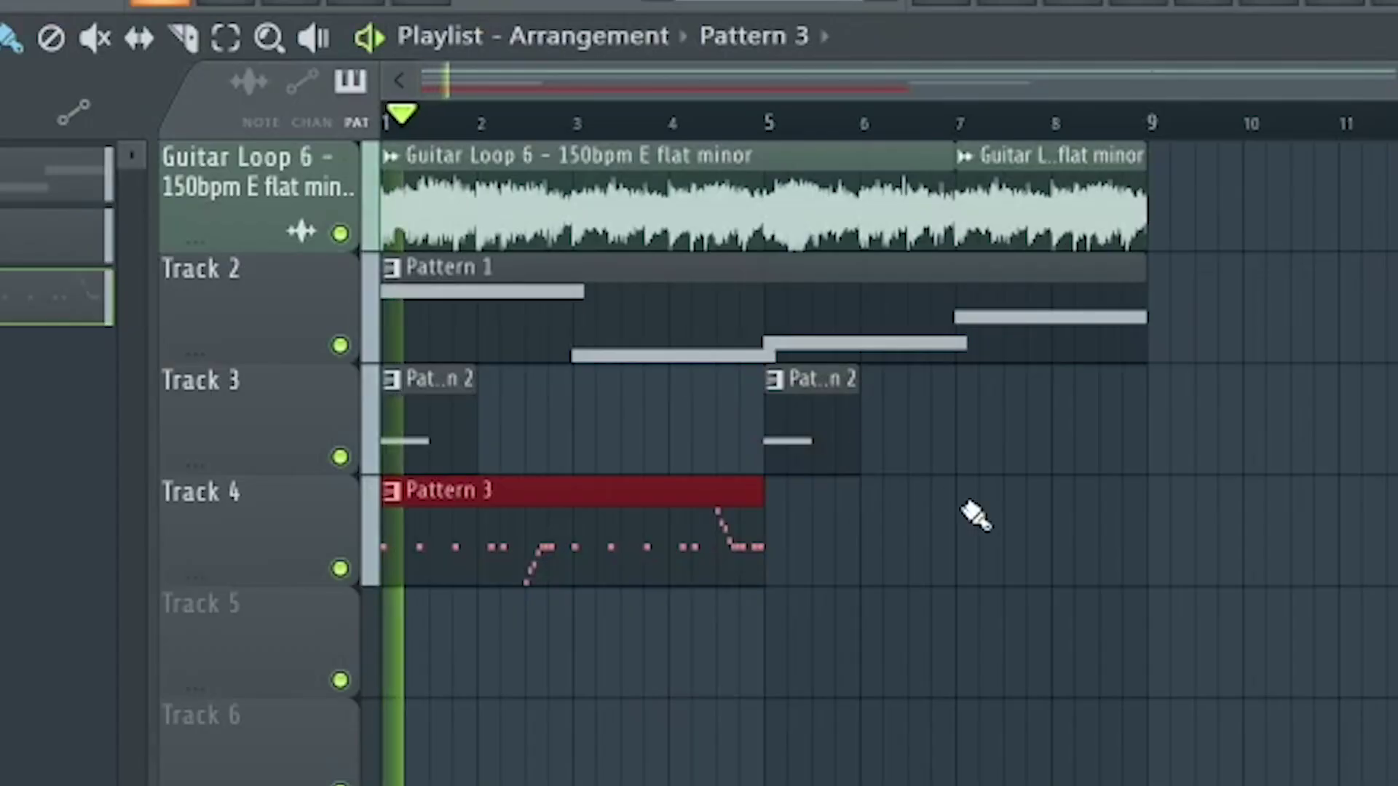
mouse_move(975, 517)
mouse_down()
mouse_move(901, 555)
mouse_move(816, 557)
mouse_up()
key(F6)
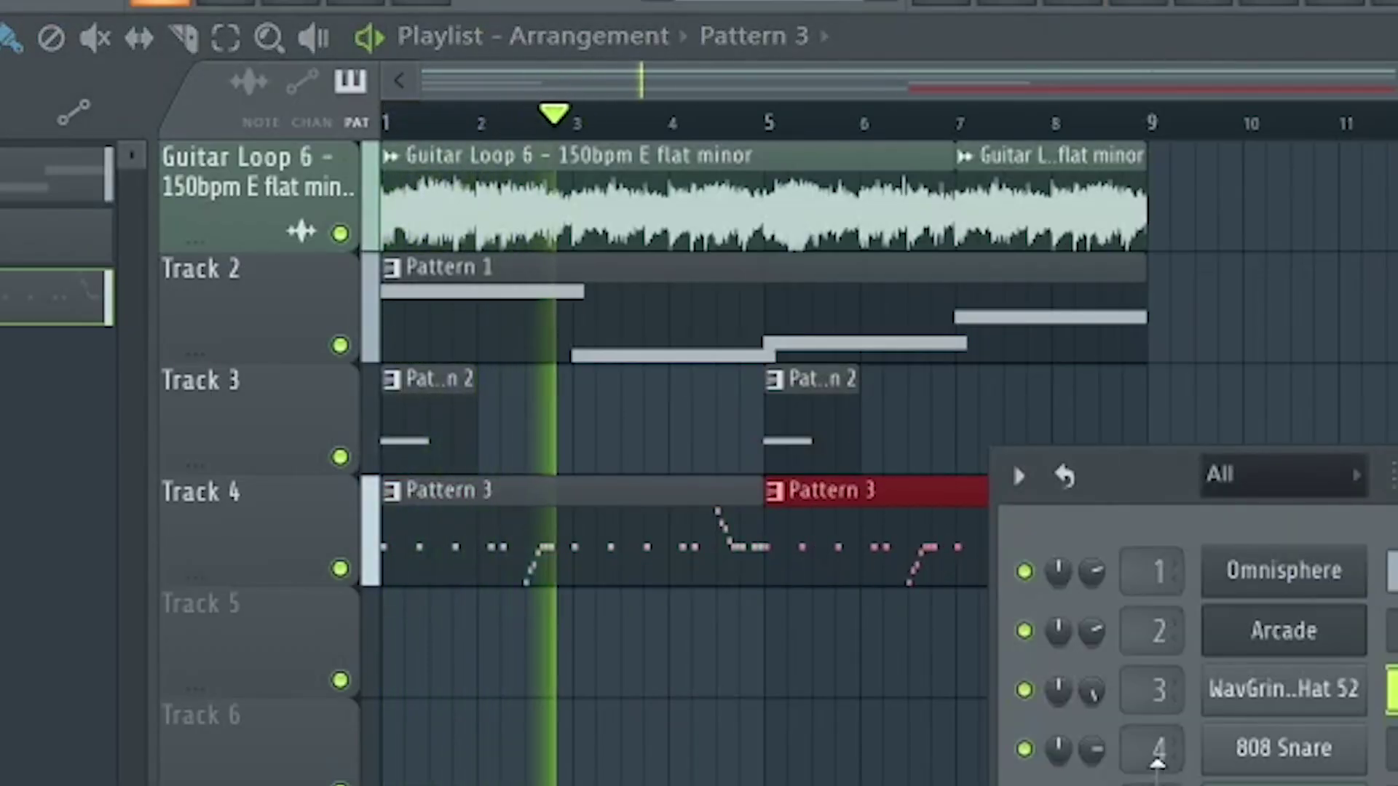
click(1257, 710)
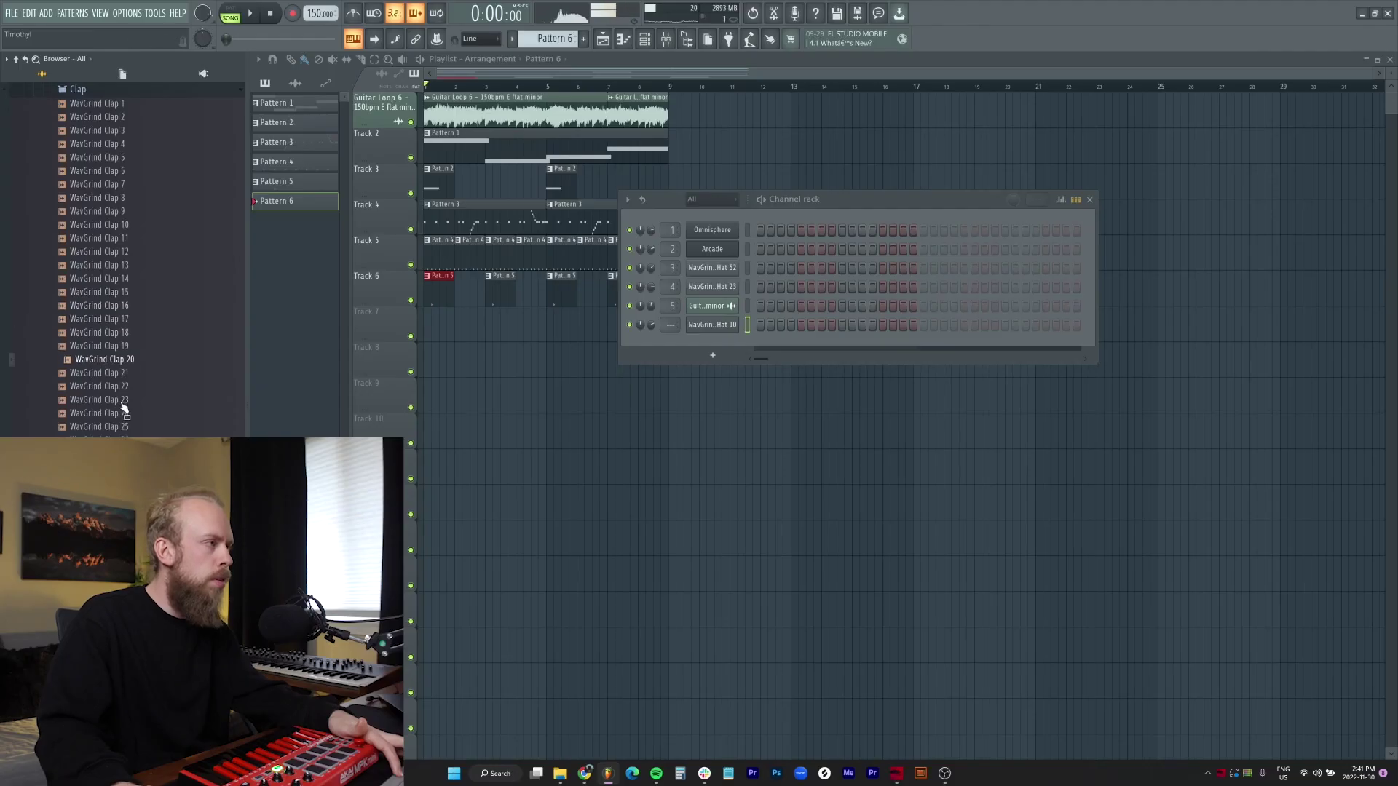
- Browse the WavGrind clap samples and open the Drum Samples folder of the WavGrind - Smoke Trap Sample Library
scroll(122, 407, down, 8)
click(125, 413)
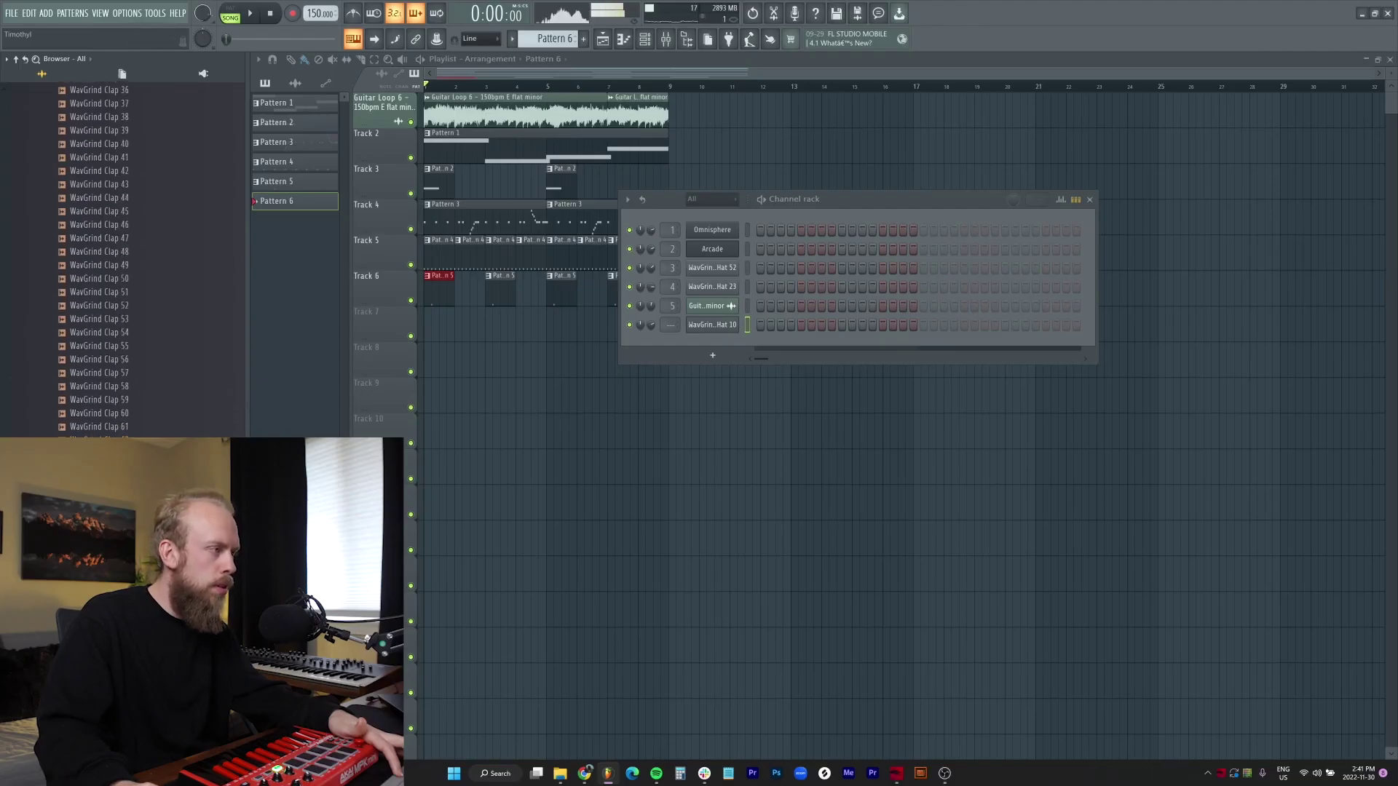
scroll(95, 403, up, 16)
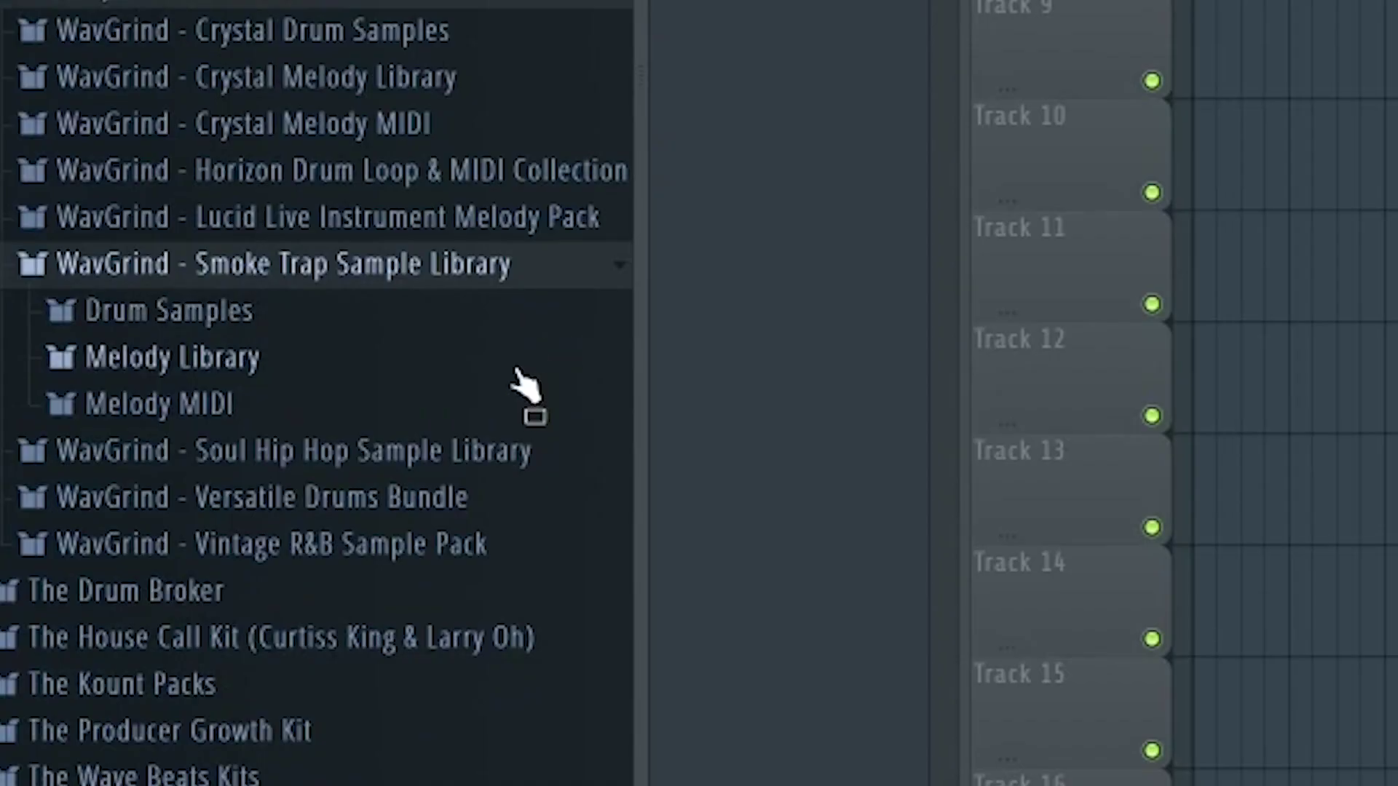
click(422, 313)
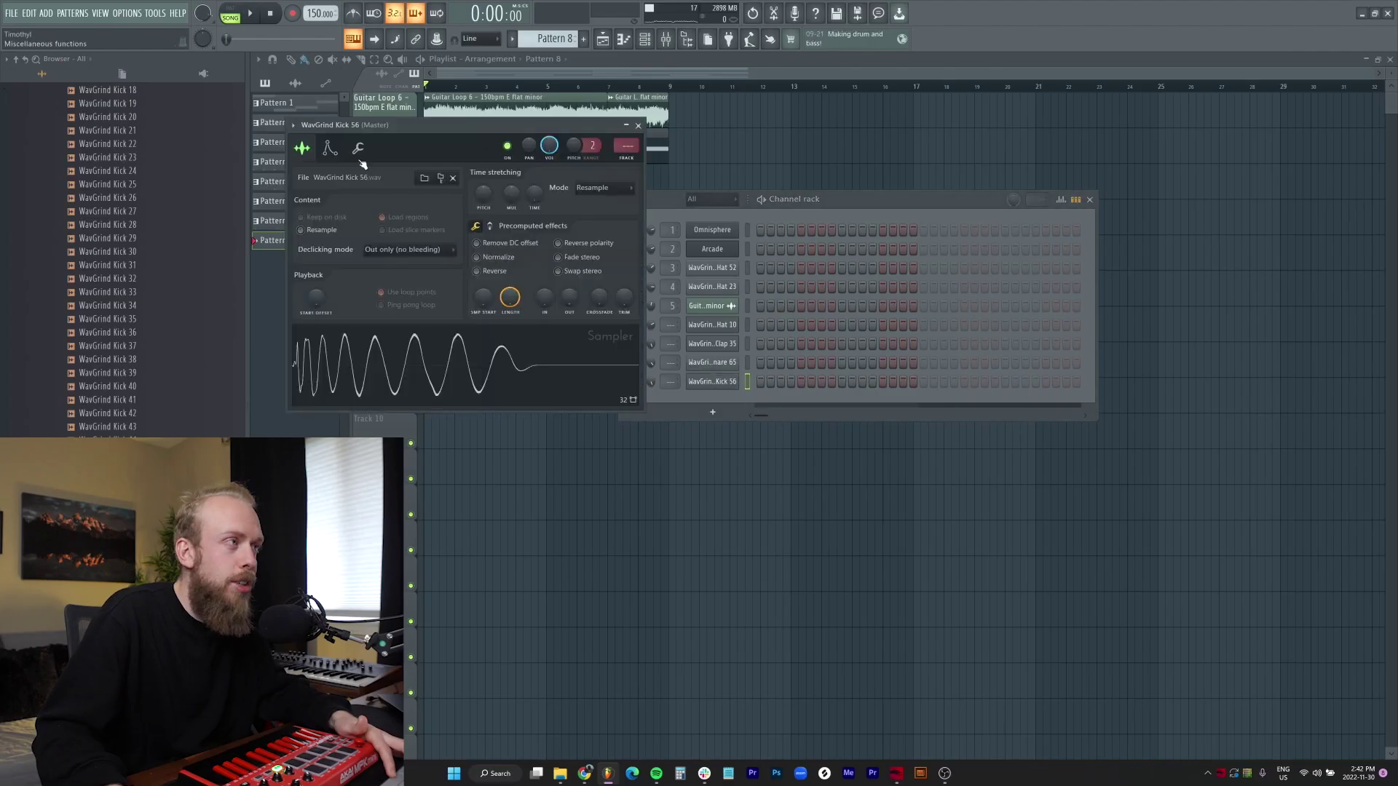
- Program WavGrind Kick 56 on steps 1, 7, 13 and 21 of Pattern 8
click(358, 151)
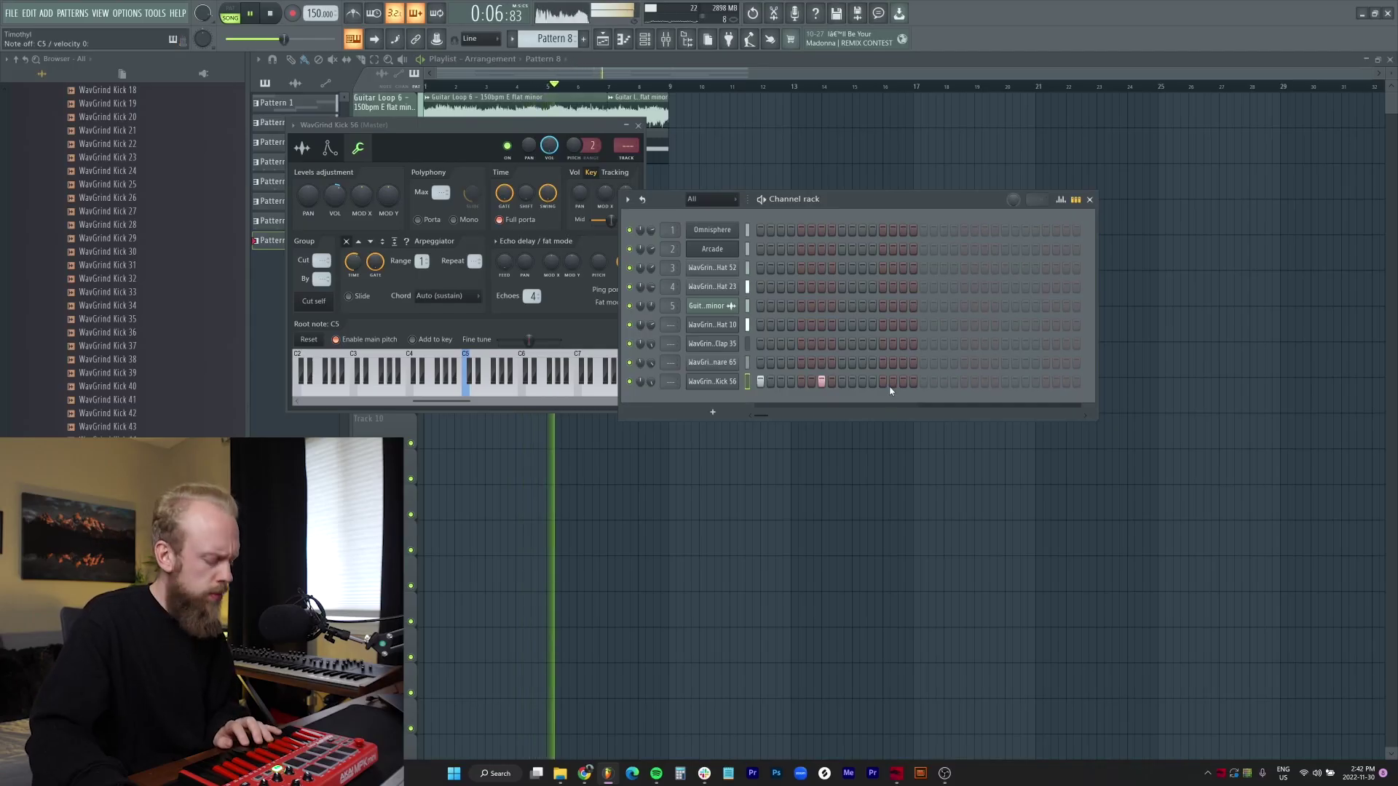
click(883, 382)
click(964, 381)
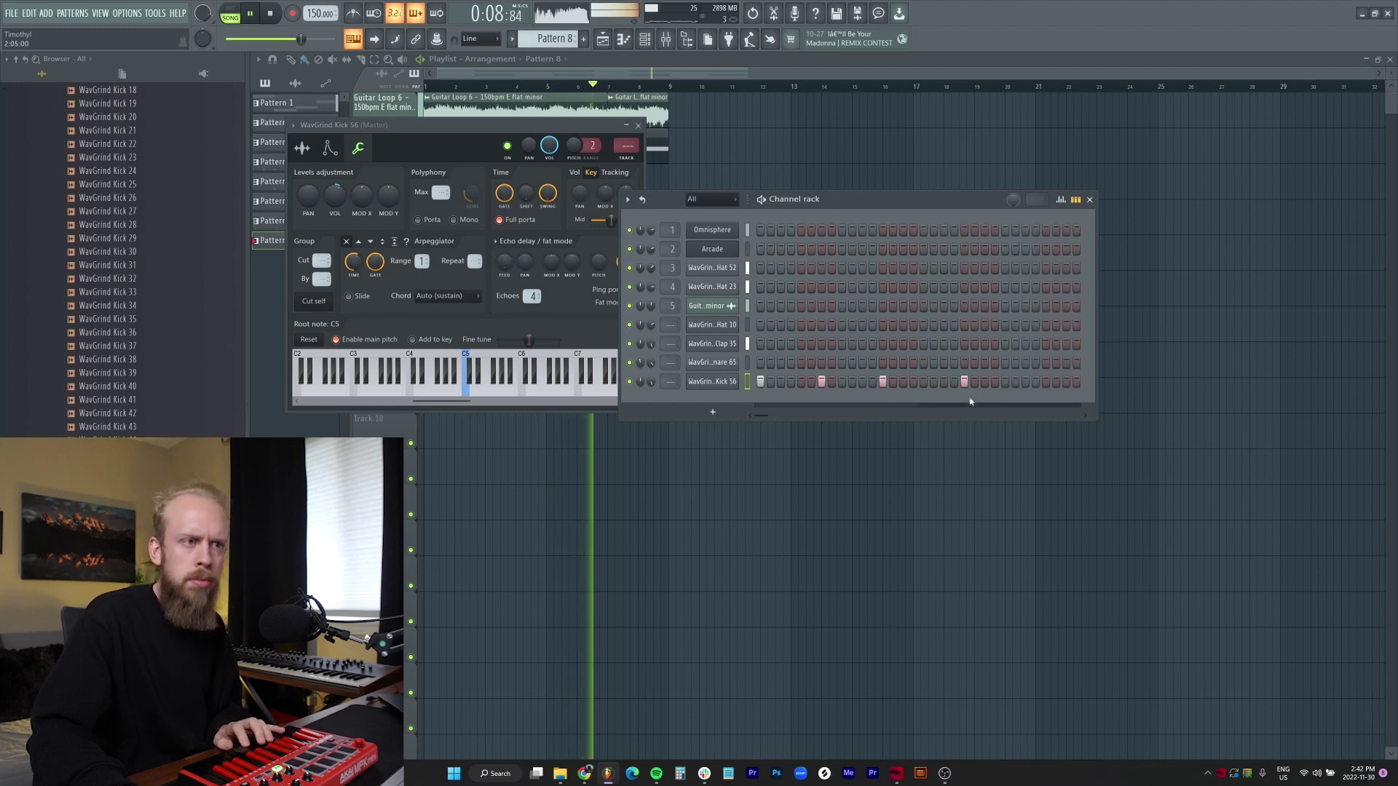
- Lay Pattern 8 clips end to end on Track 9 from bar 1 up to bar 9
click(837, 466)
drag(437, 397, 652, 397)
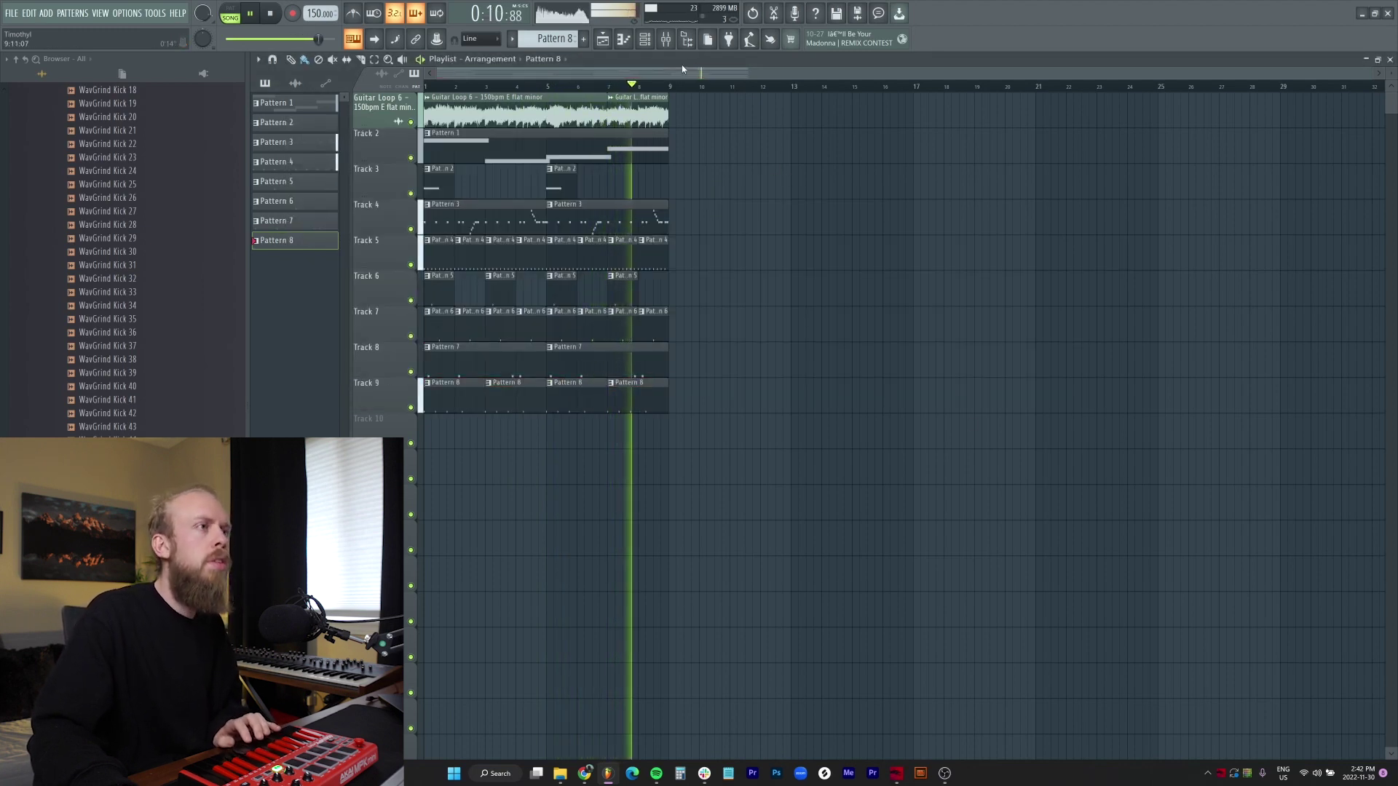
key(F6)
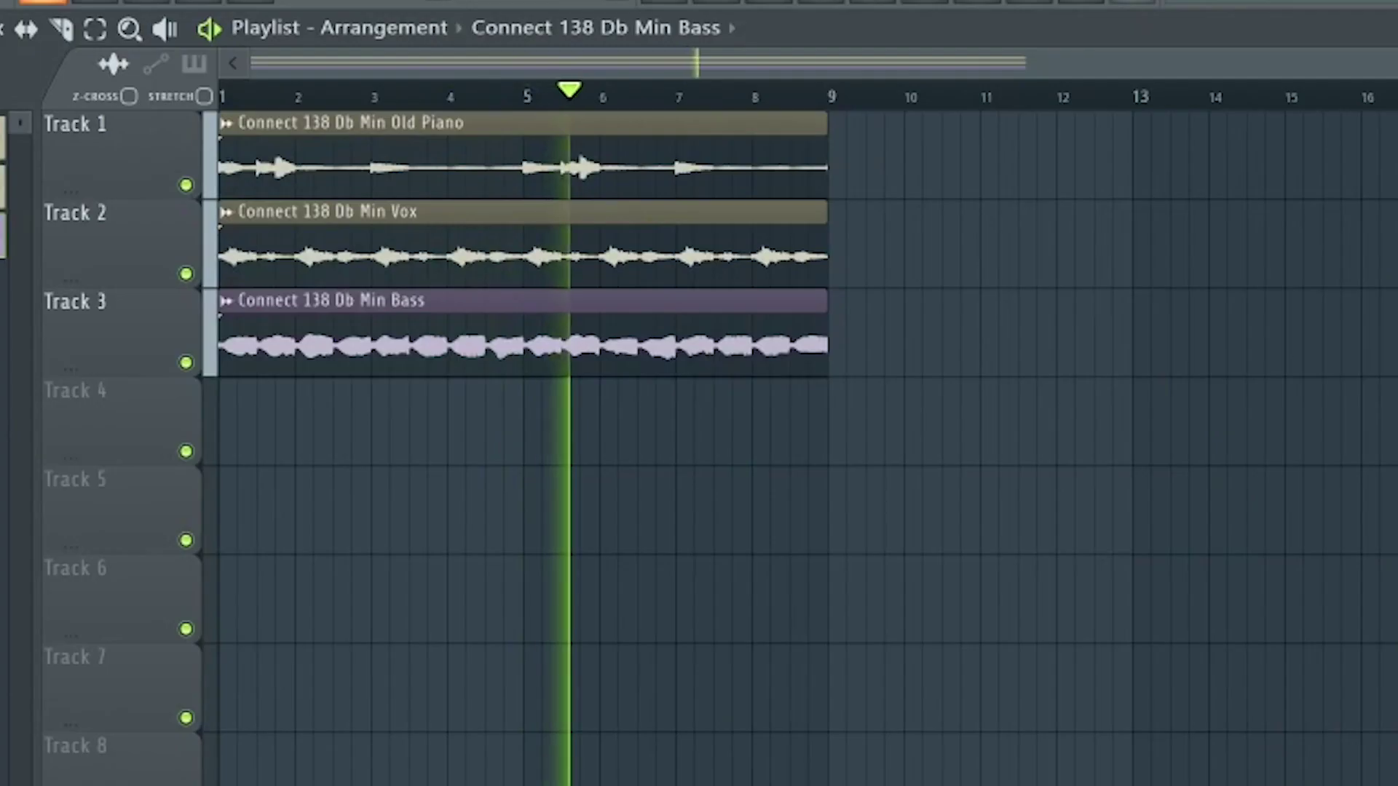
- Add the Connect 138 Db Min Wurli stem at bar 1 of Track 4 and cut away everything after bar 9
drag(7, 466, 321, 429)
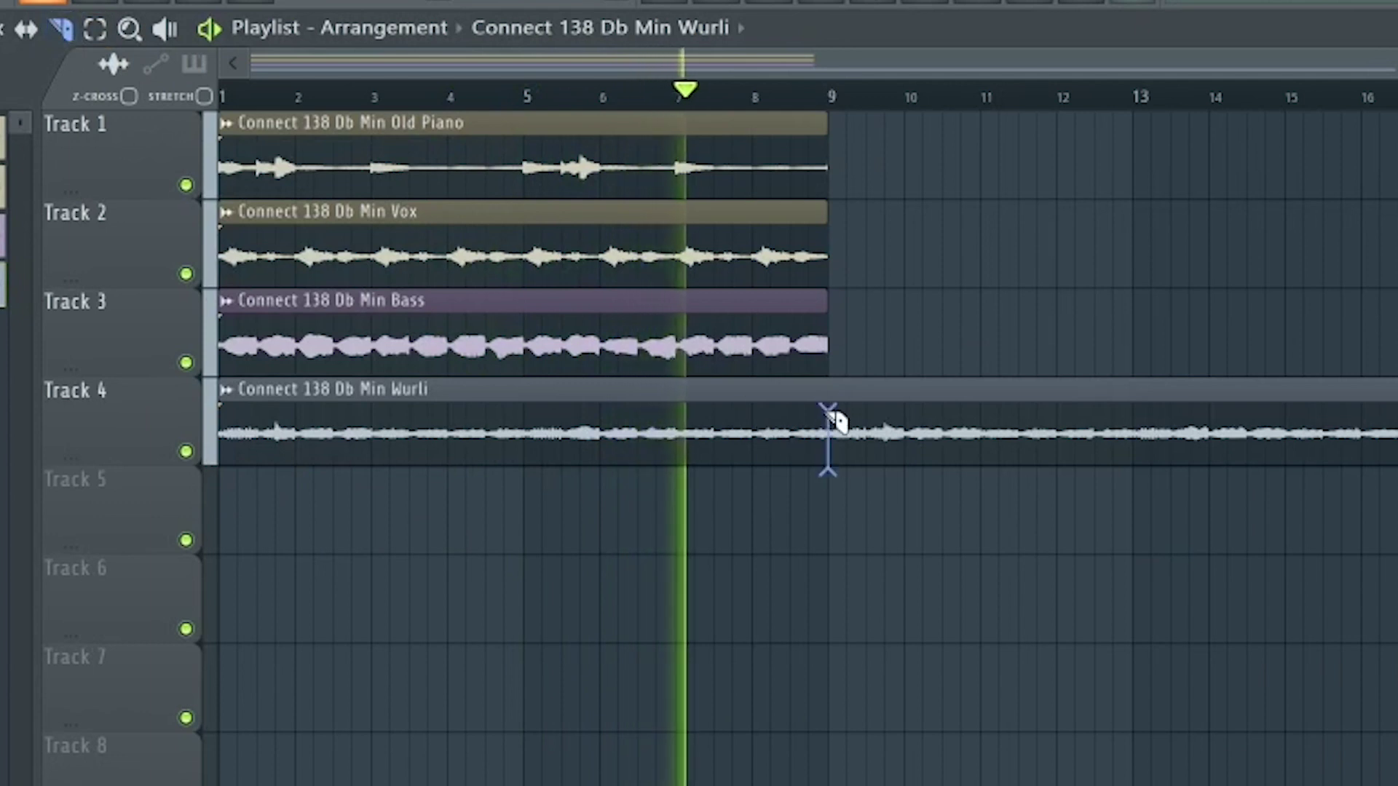
right_click(1036, 461)
key(space)
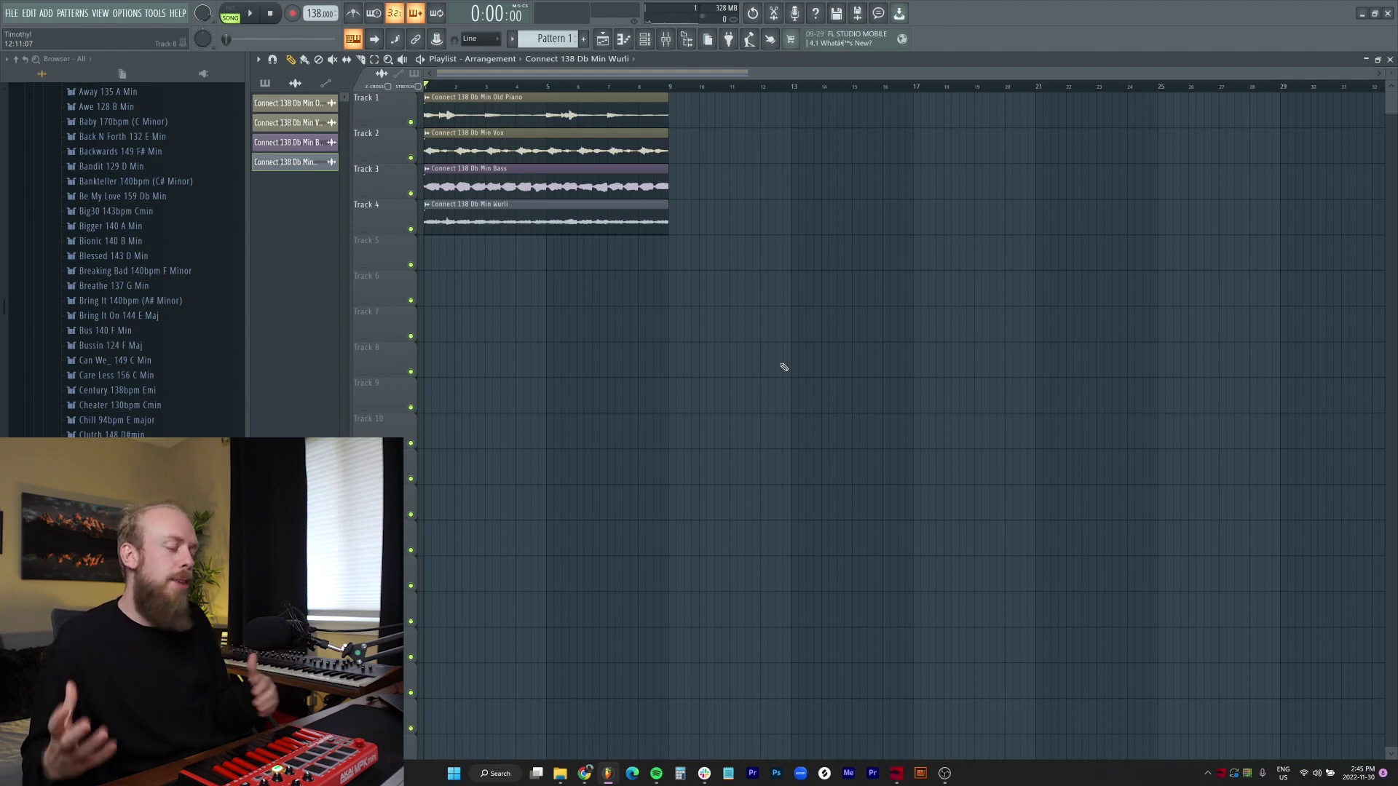
- Play the stems and lay Pattern 2 clips with WavGrind Hi Hat 21 along Track 5 from bar 1 up to bar 9
key(space)
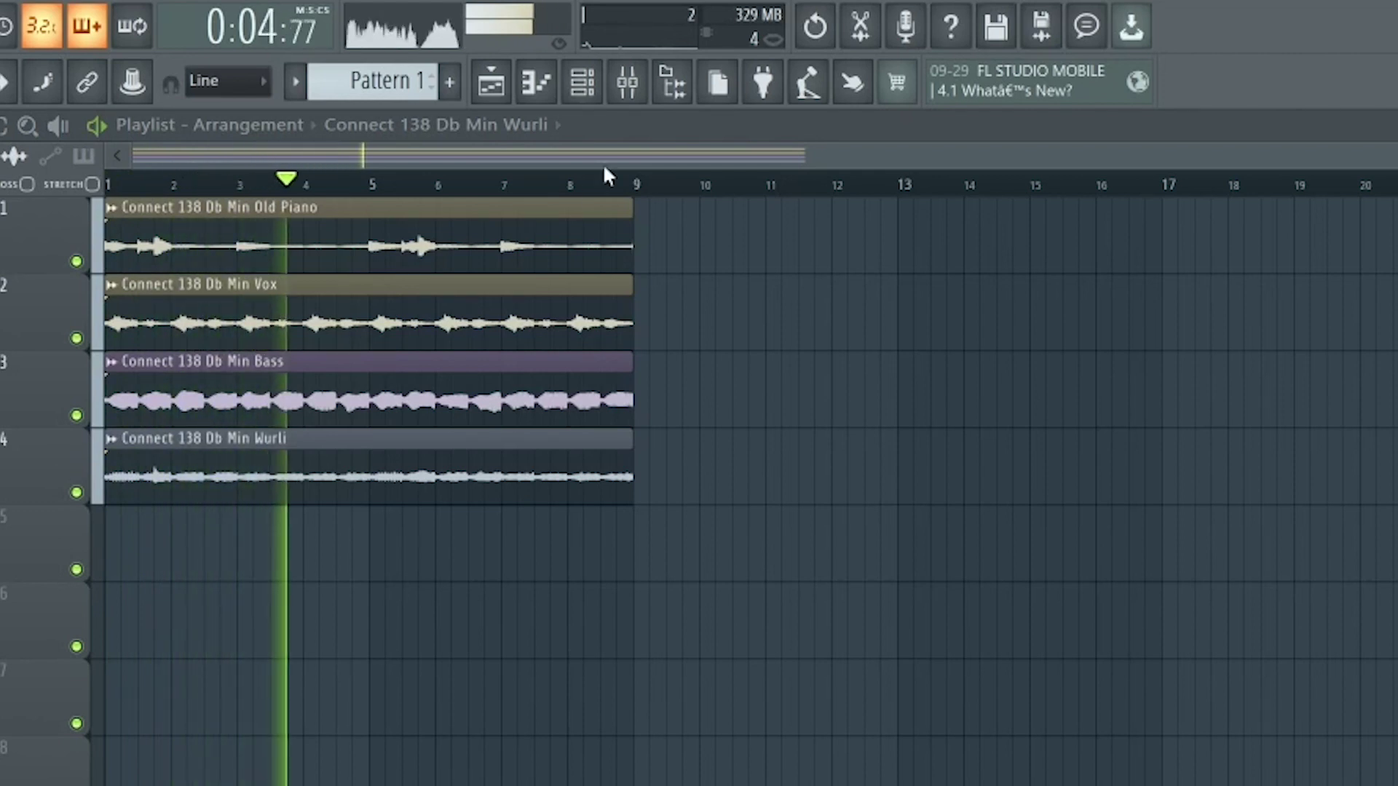
click(581, 82)
drag(415, 81, 415, 71)
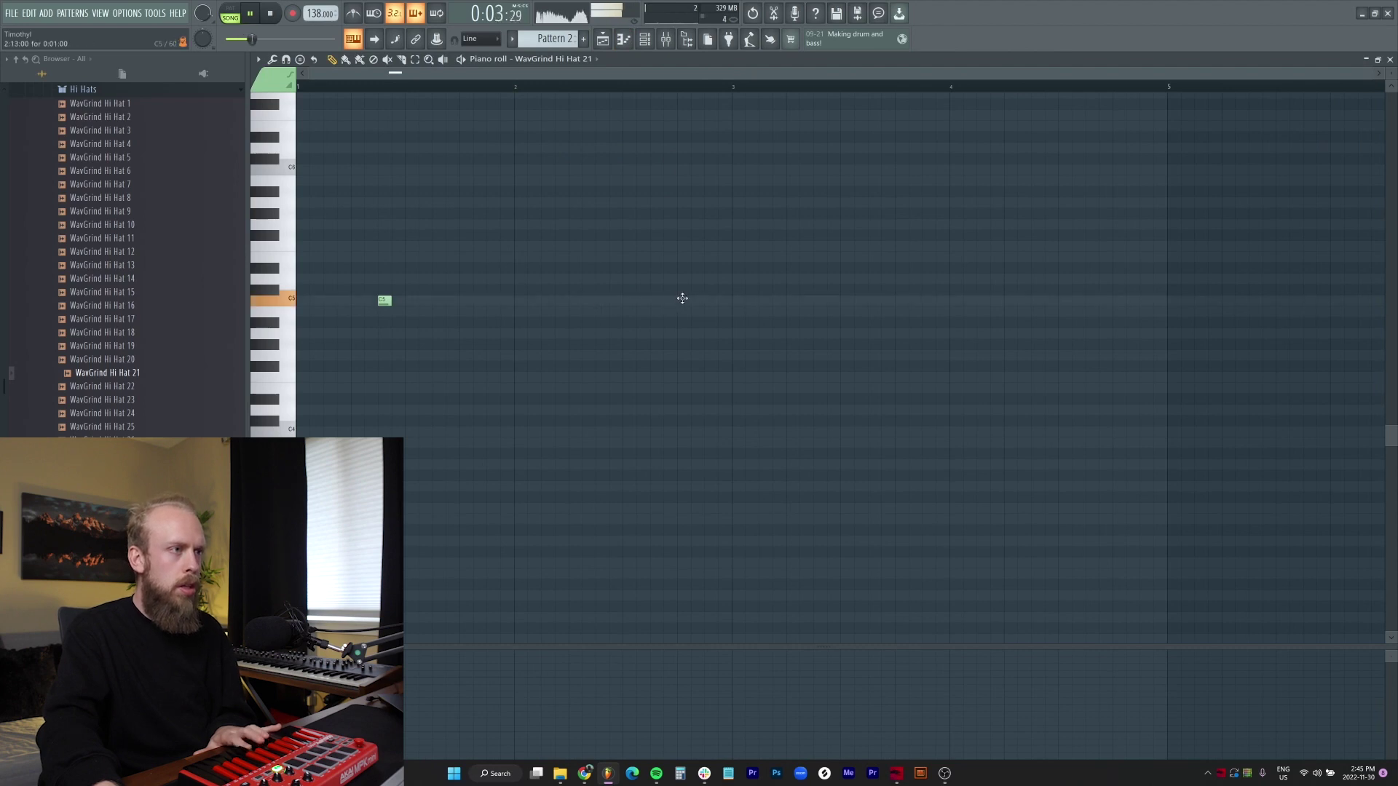
key(F5)
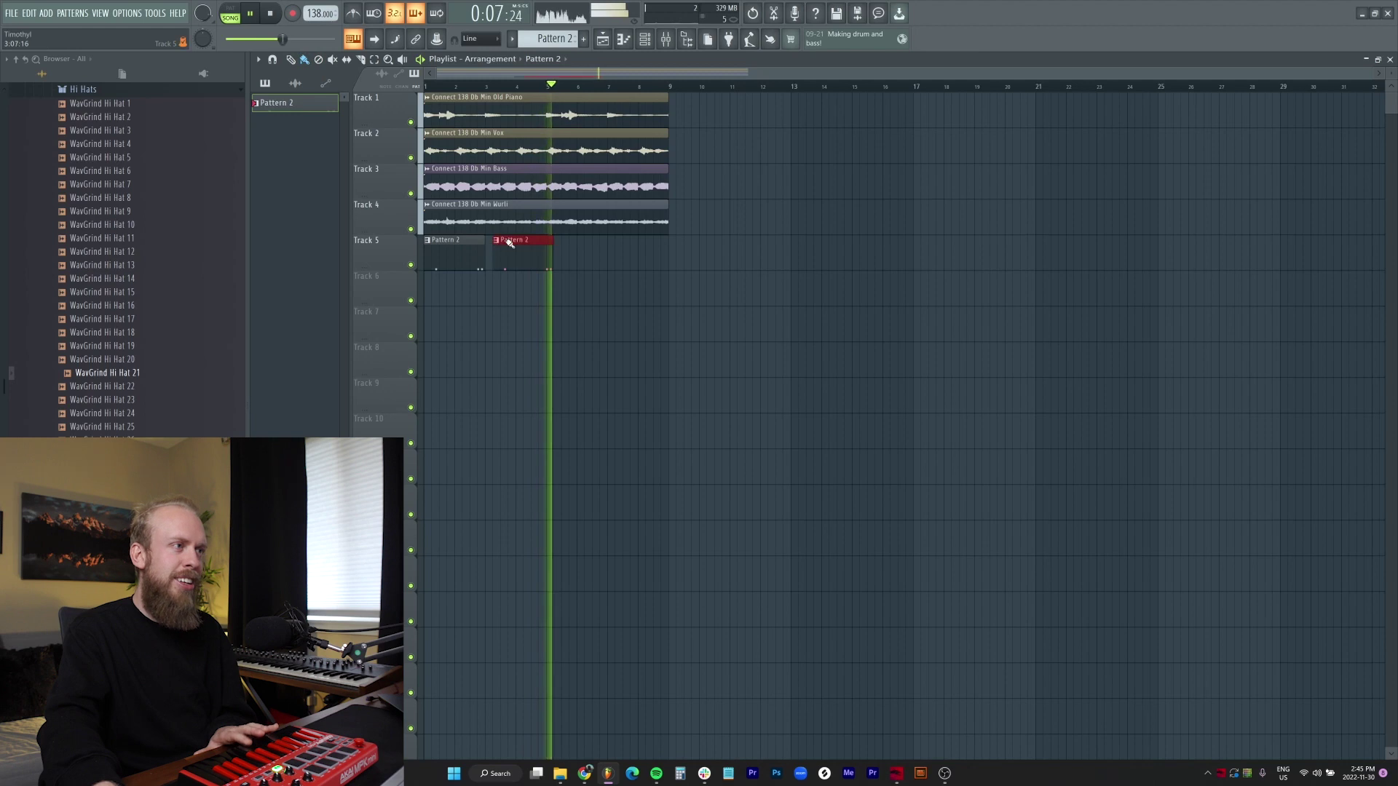
drag(651, 254, 644, 254)
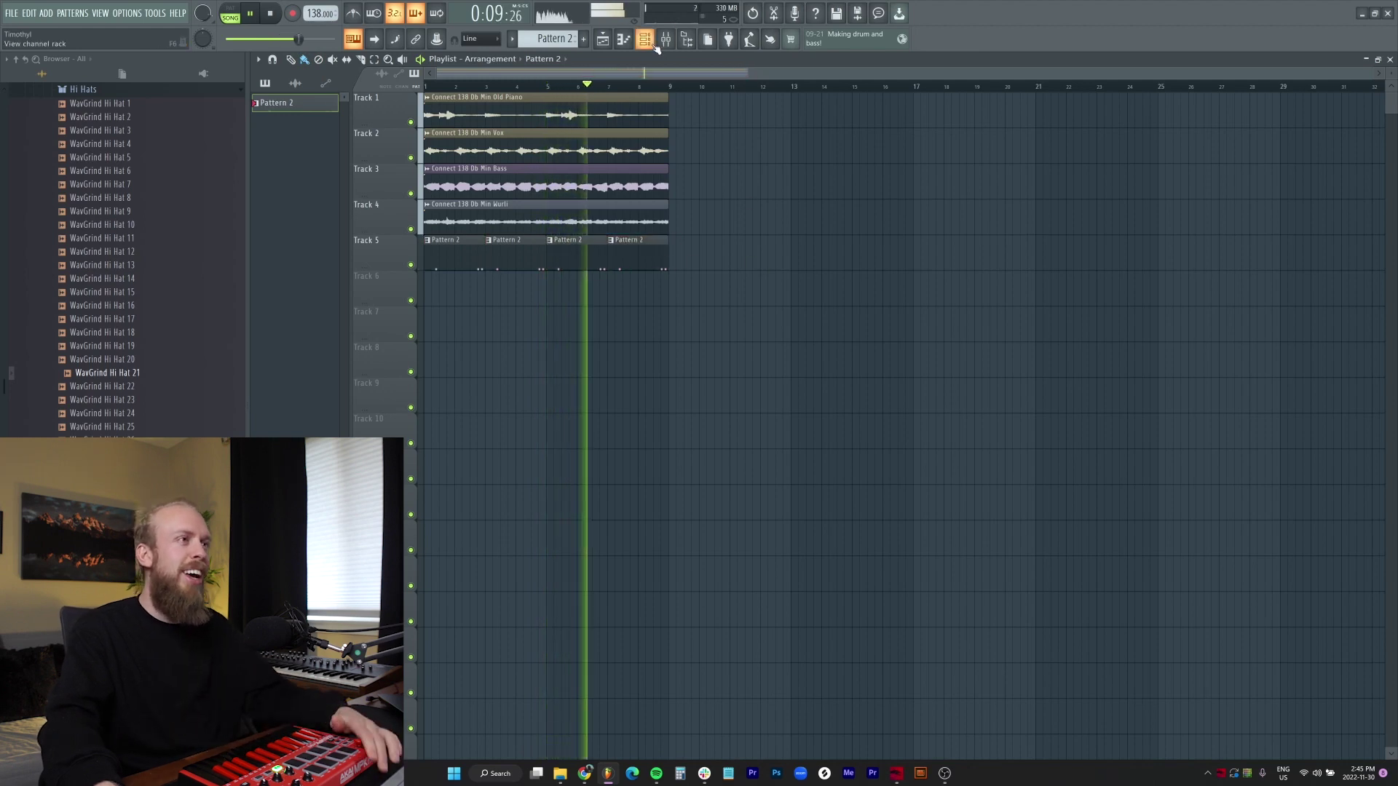
- Fill every second step of Pattern 3 with WavGrind Hi Hat 45 and lay the pattern's clips along Track 6
key(F6)
key(space)
scroll(551, 39, up, 1)
scroll(134, 281, up, 3)
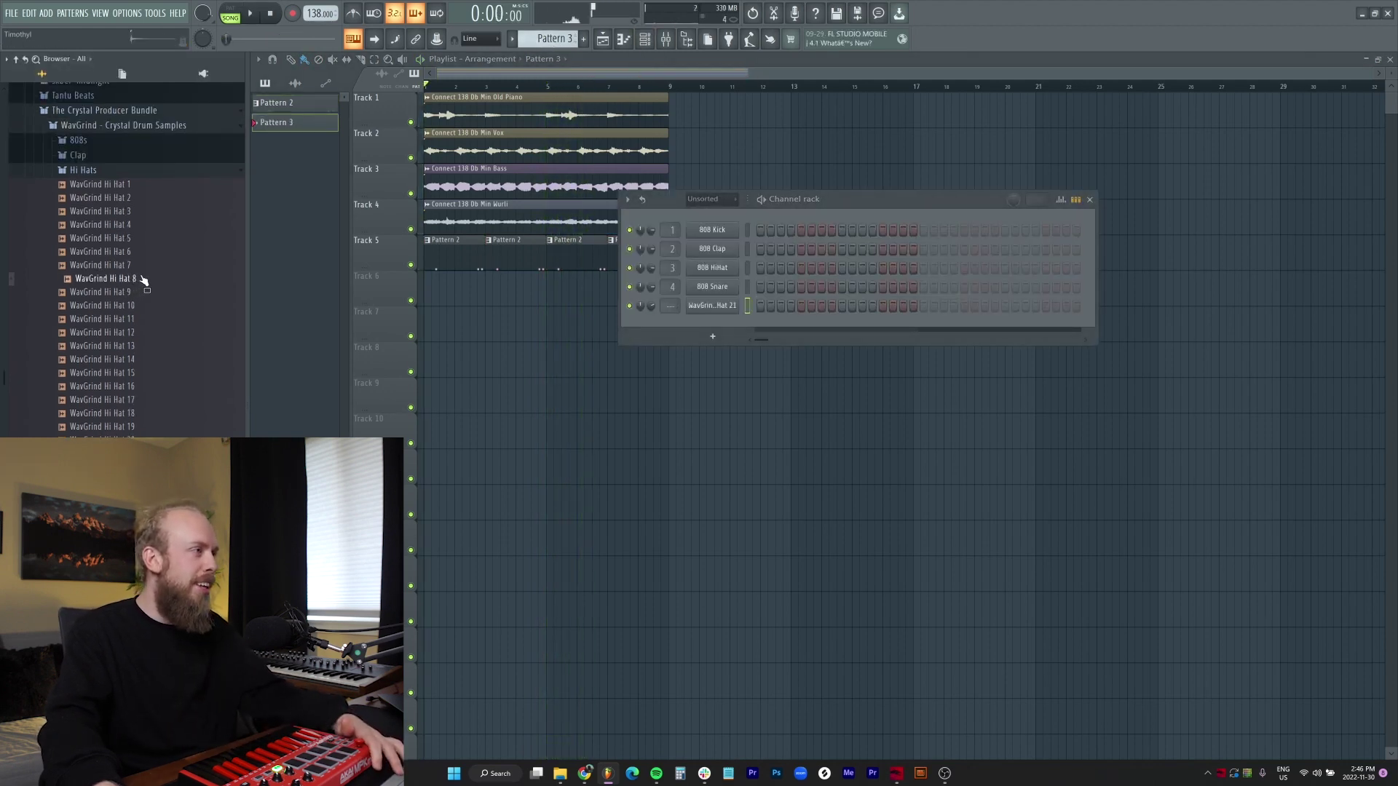
scroll(149, 311, down, 10)
right_click(732, 323)
click(771, 426)
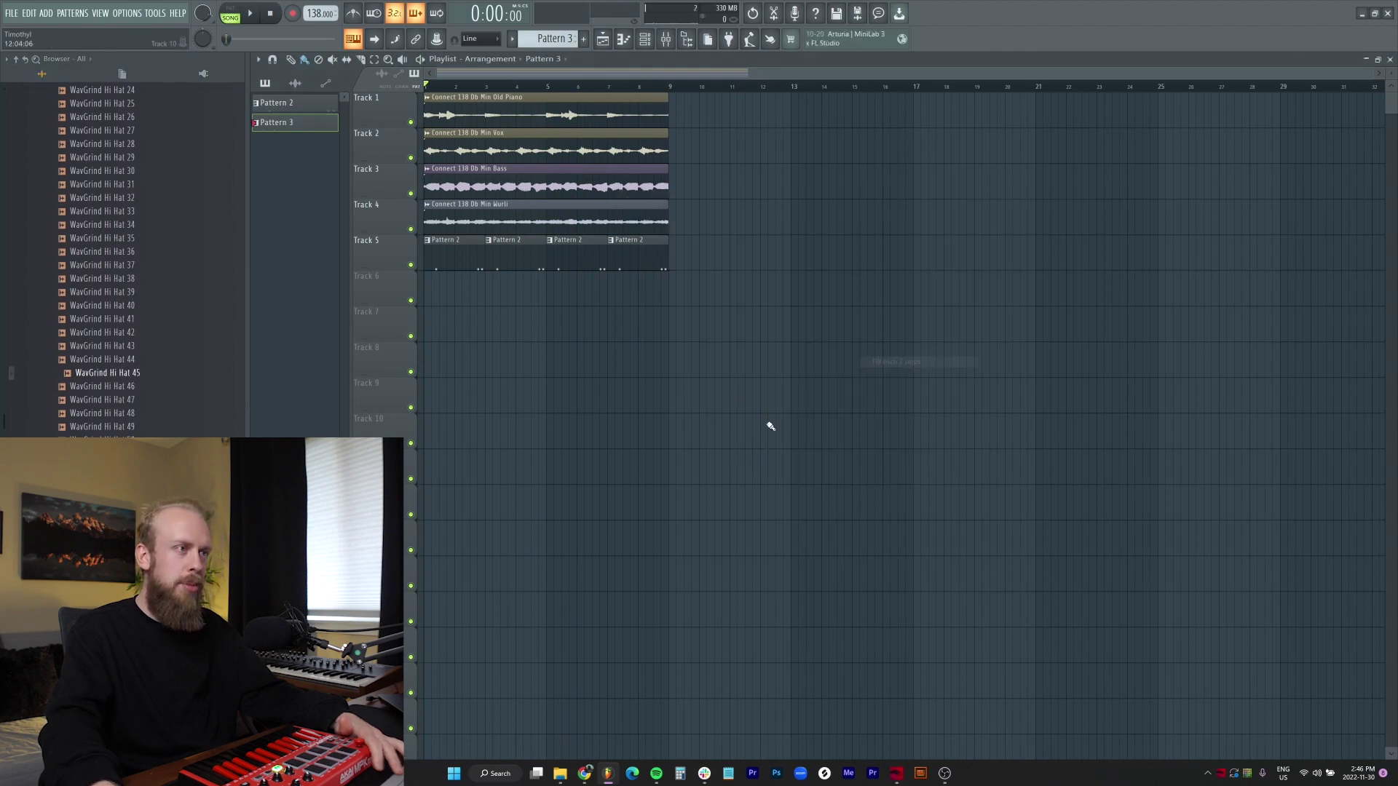
click(644, 39)
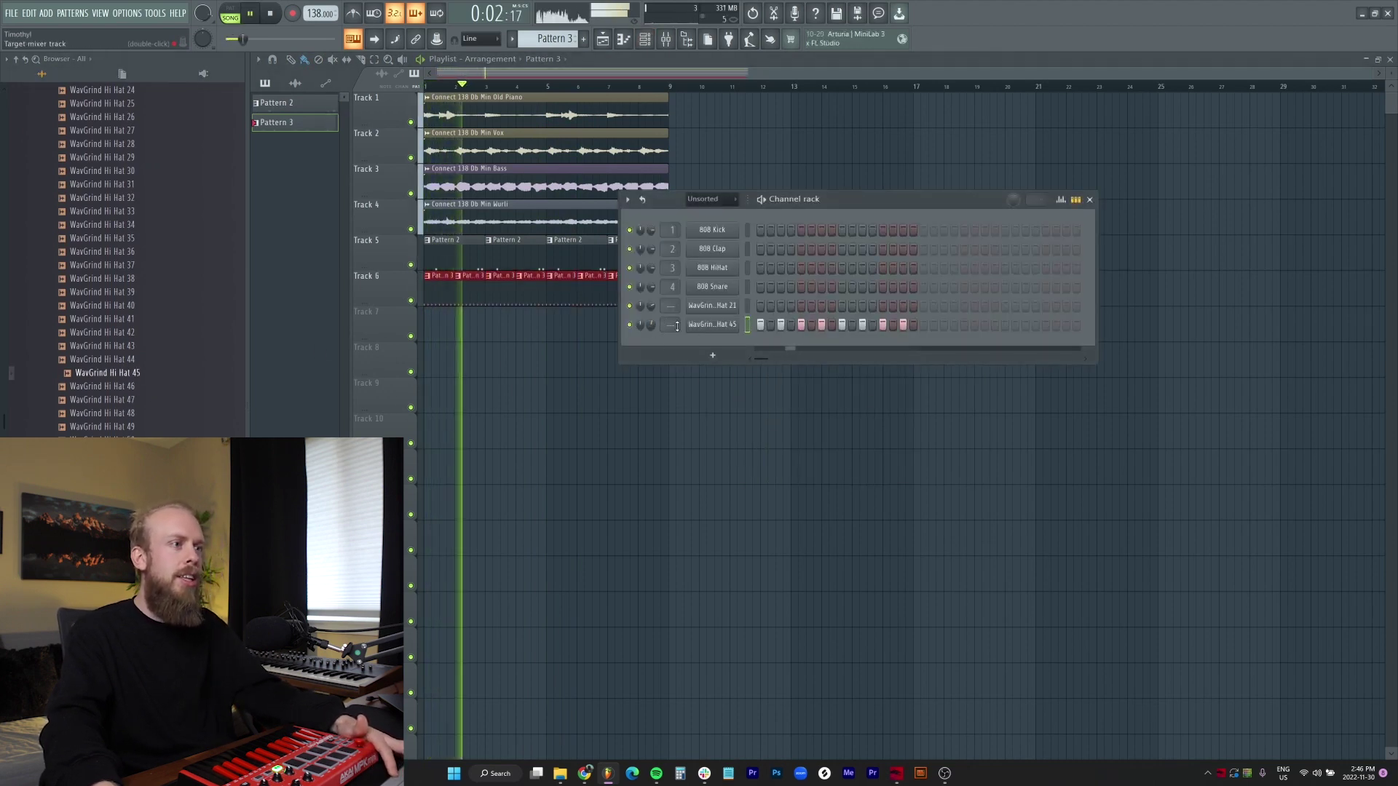
- View the miscellaneous channel settings of WavGrind Hi Hat 45 and close them
click(710, 325)
click(392, 181)
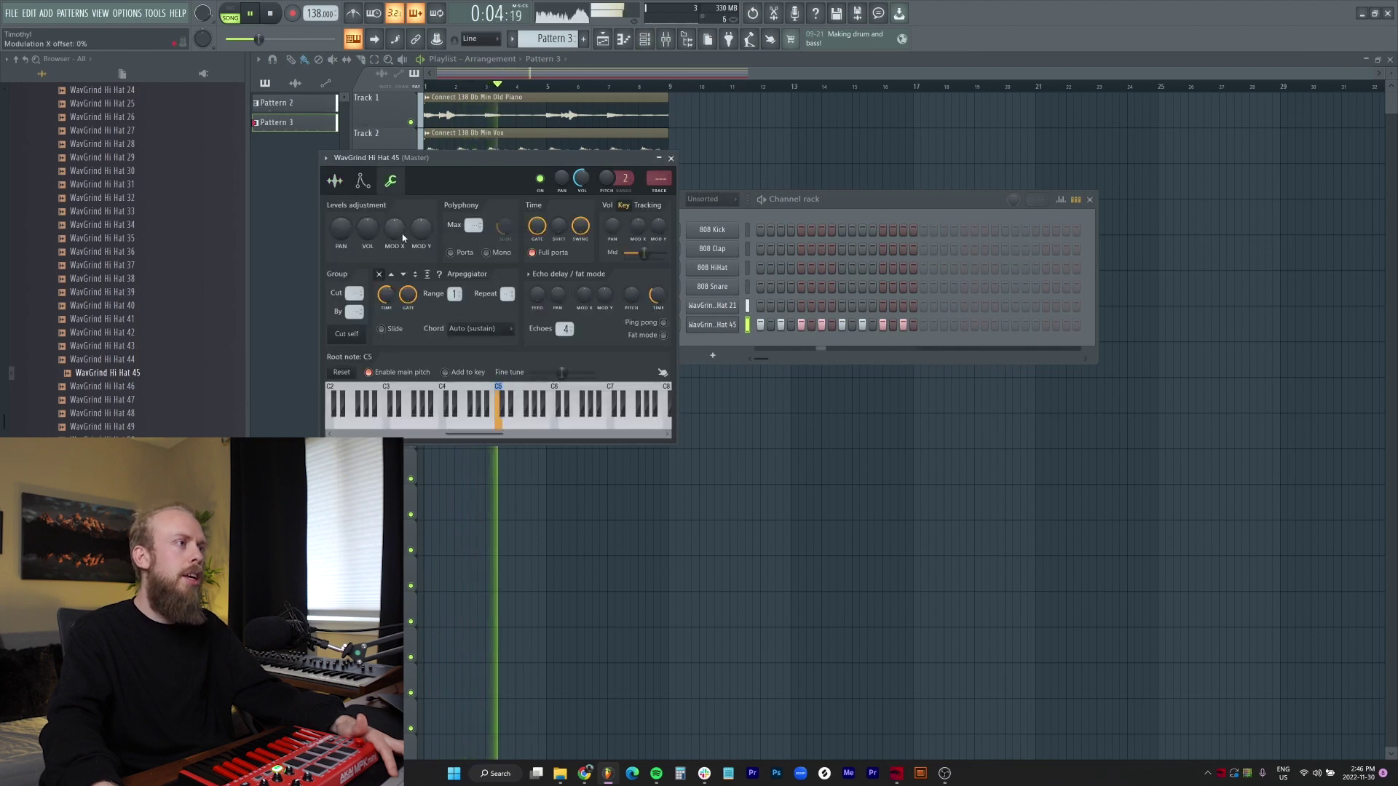
click(671, 158)
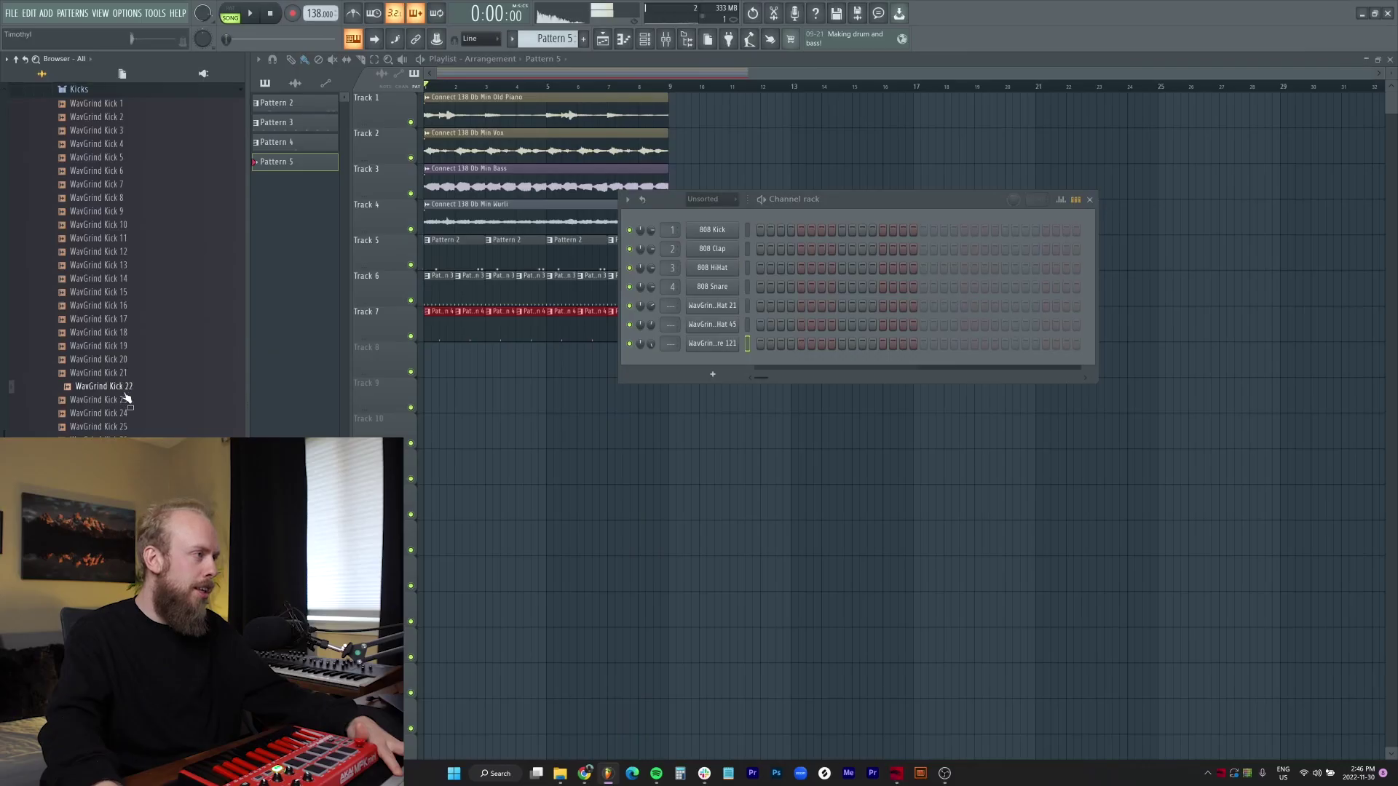
- Load WavGrind Kick 87 as a new channel and program it on steps 1, 7, 13 and 21 of Pattern 5
scroll(139, 413, down, 15)
drag(109, 534, 713, 362)
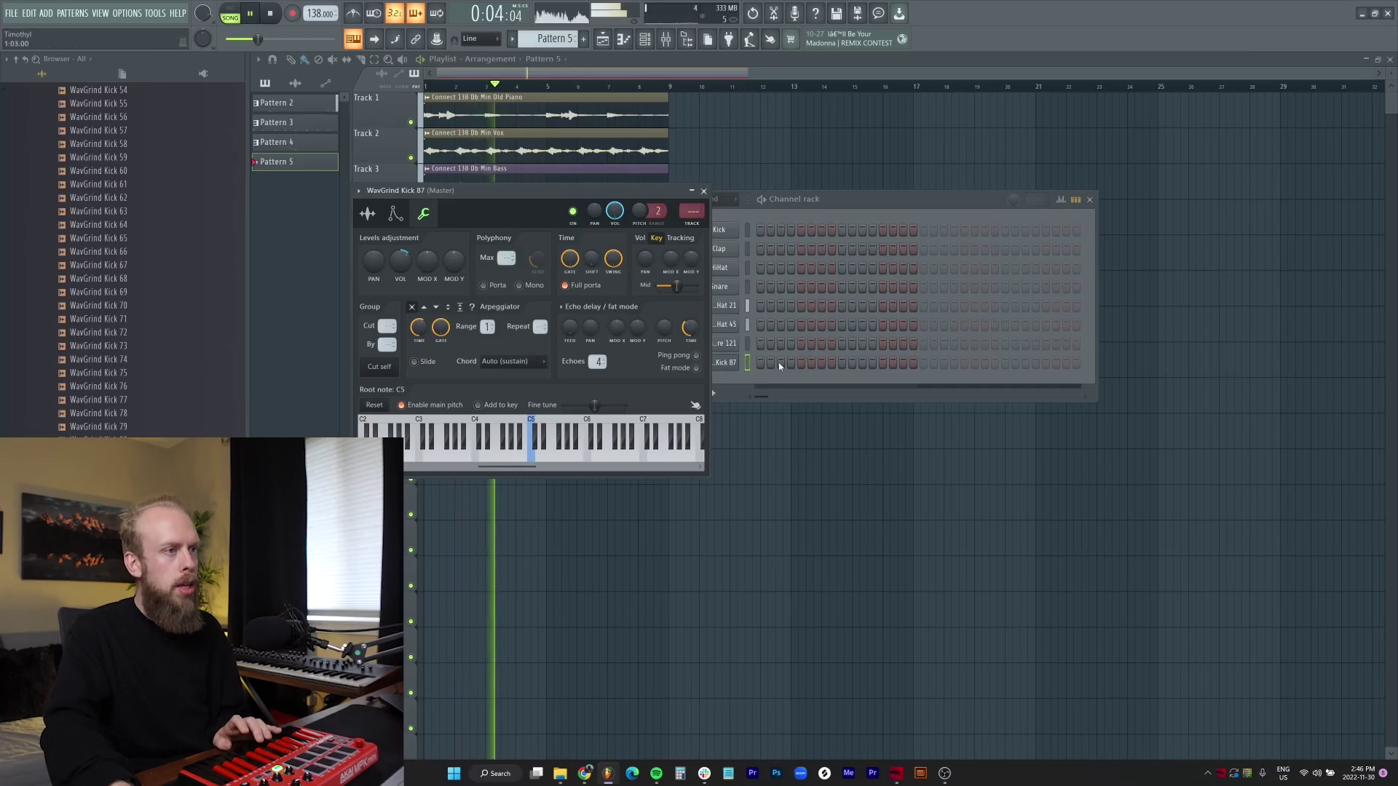
click(779, 366)
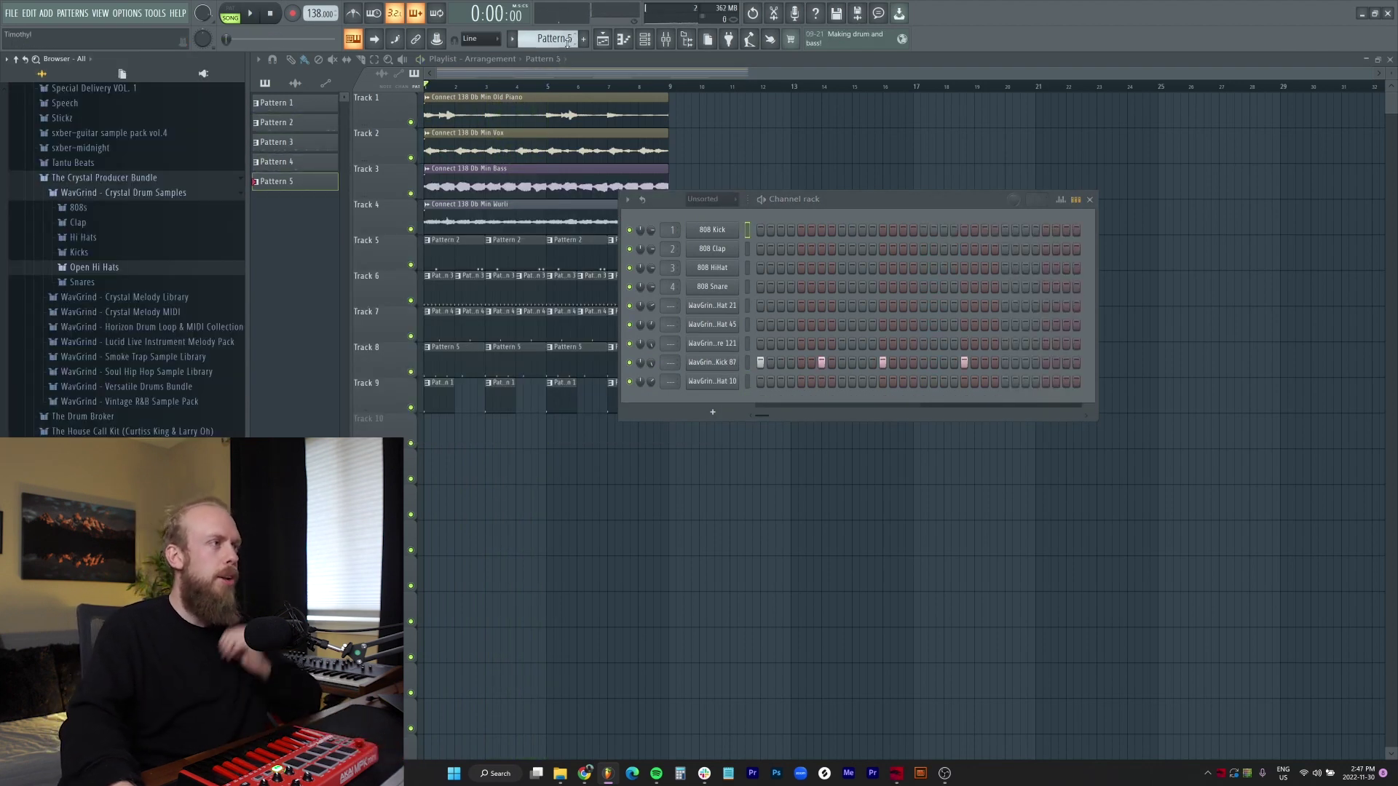
- Import Bass Midi Connect 138 Db Min from the Crystal Melody Library stems as a new channel
click(146, 192)
click(146, 209)
click(136, 106)
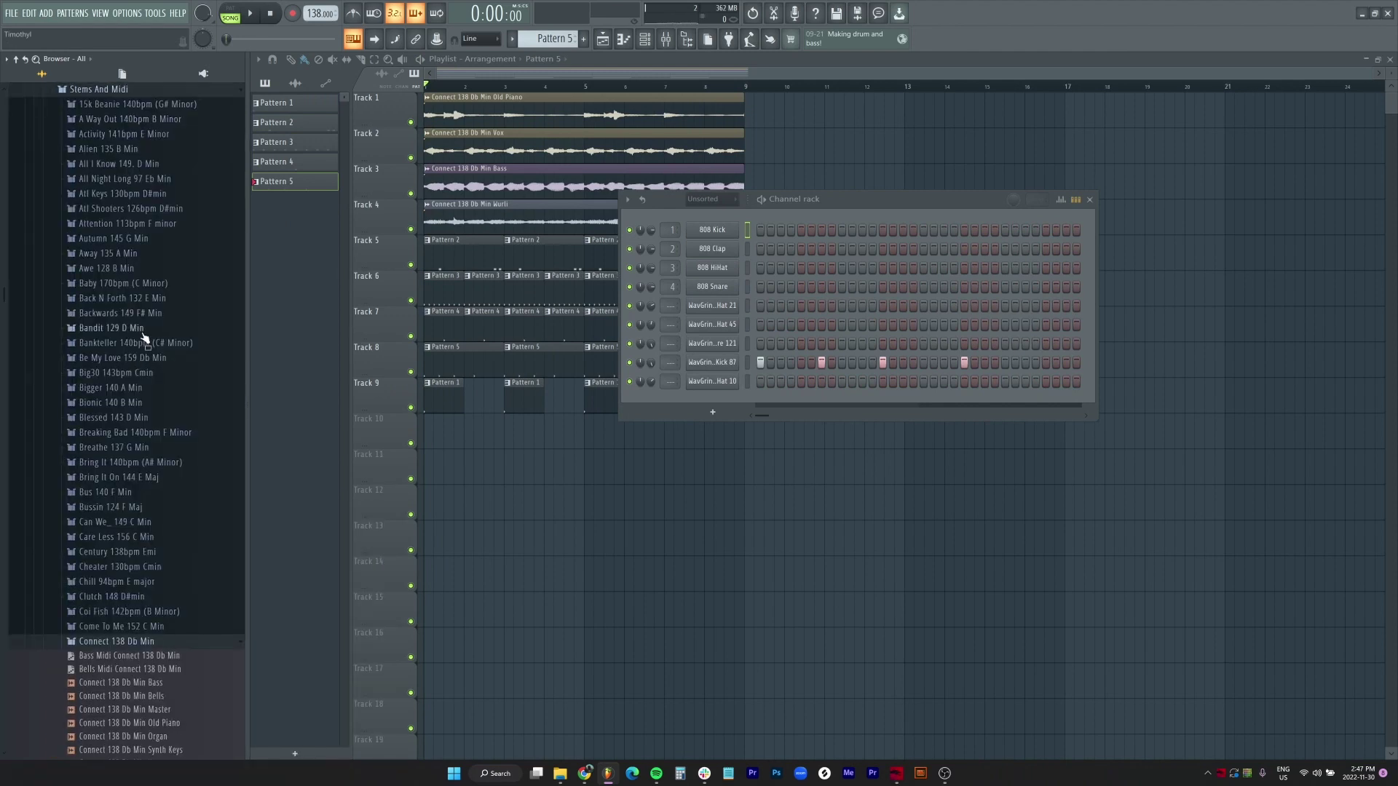
click(172, 506)
drag(165, 504, 747, 302)
click(796, 458)
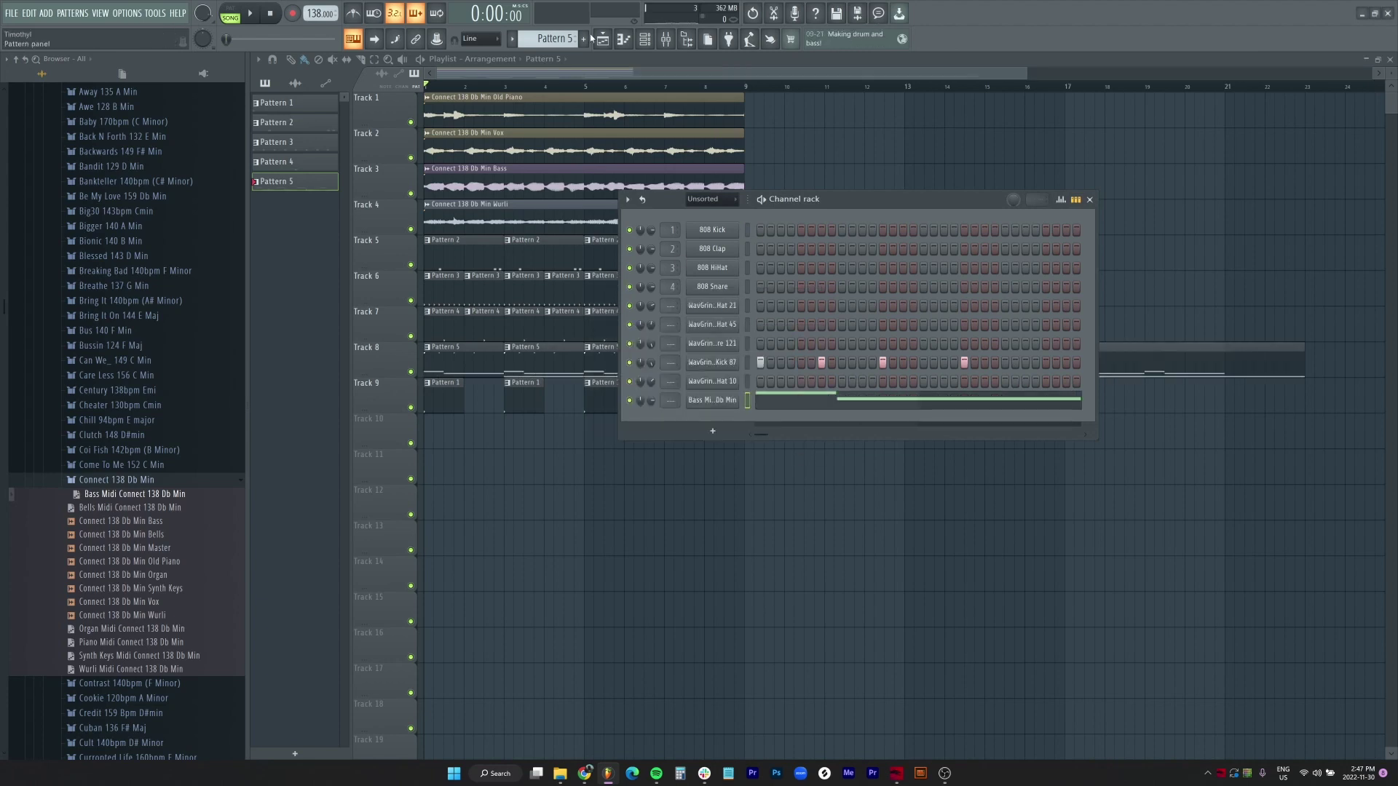
- Move all notes of the bass MIDI channel from Pattern 5 into Pattern 6
click(960, 400)
key(ctrl+a)
key(ctrl+x)
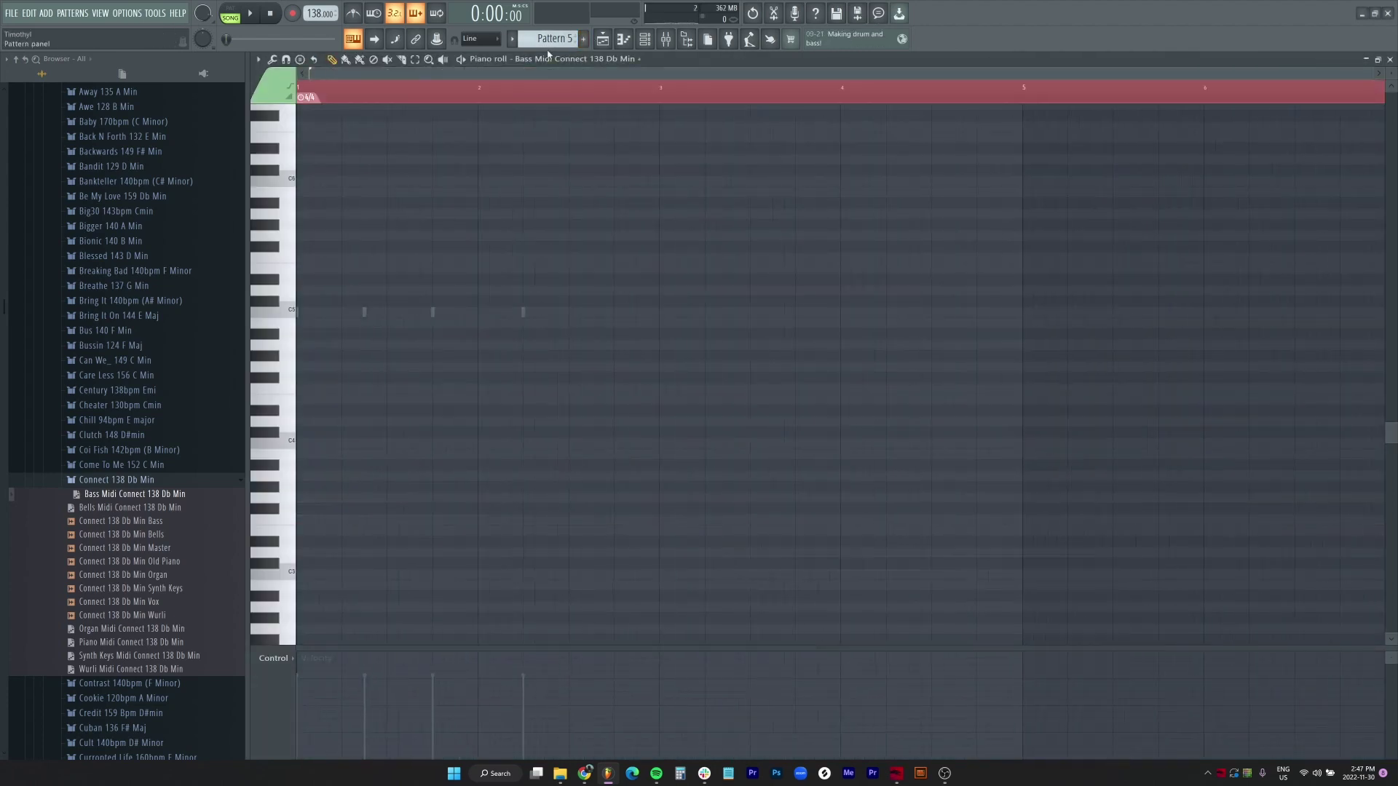
scroll(552, 42, up, 1)
key(ctrl+v)
click(645, 40)
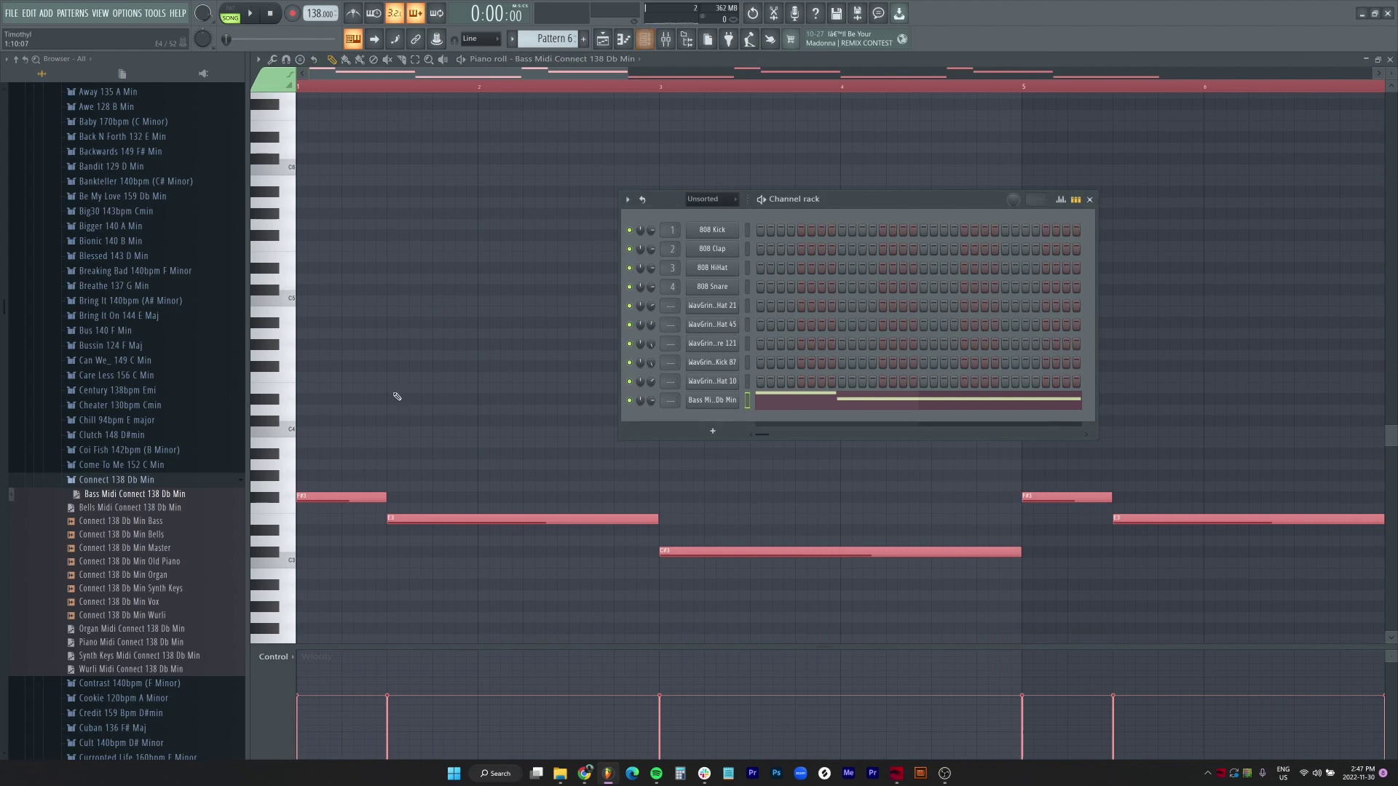
- Open the 808s folder of WavGrind - Crystal Drum Samples in the sample browser
click(160, 482)
scroll(154, 426, up, 7)
click(138, 220)
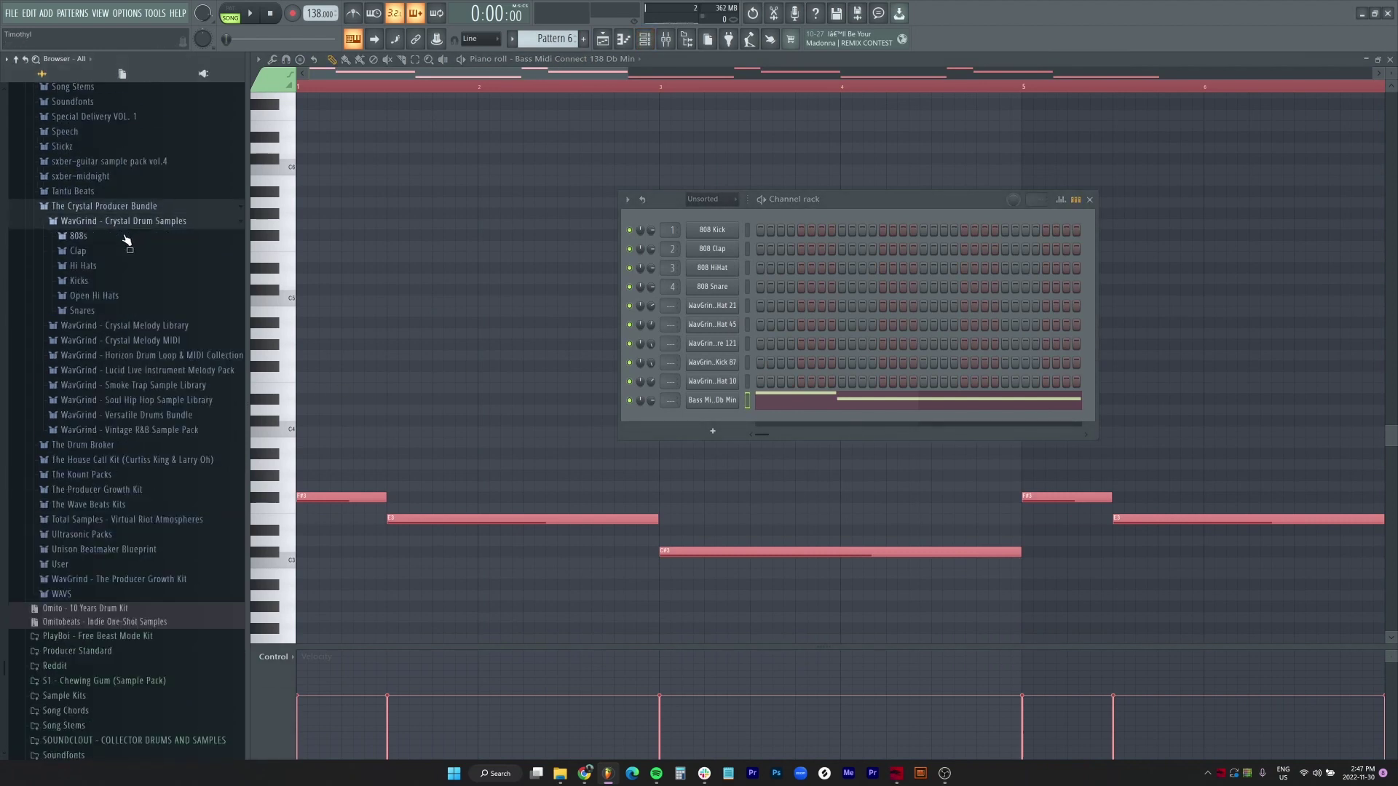
click(142, 236)
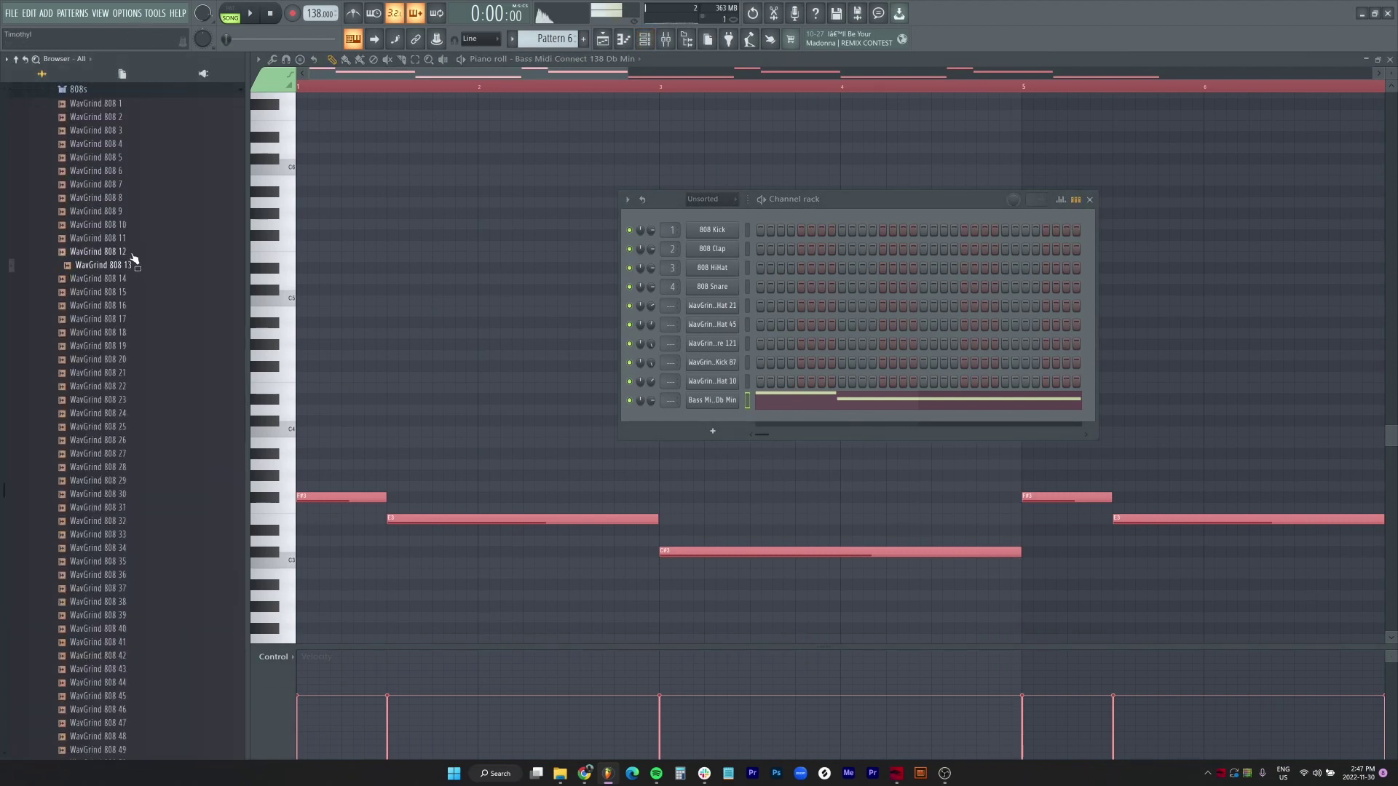
- Audition the 808 samples and load WavGrind 808 44 into the bass MIDI channel
click(147, 493)
scroll(148, 495, down, 4)
click(147, 495)
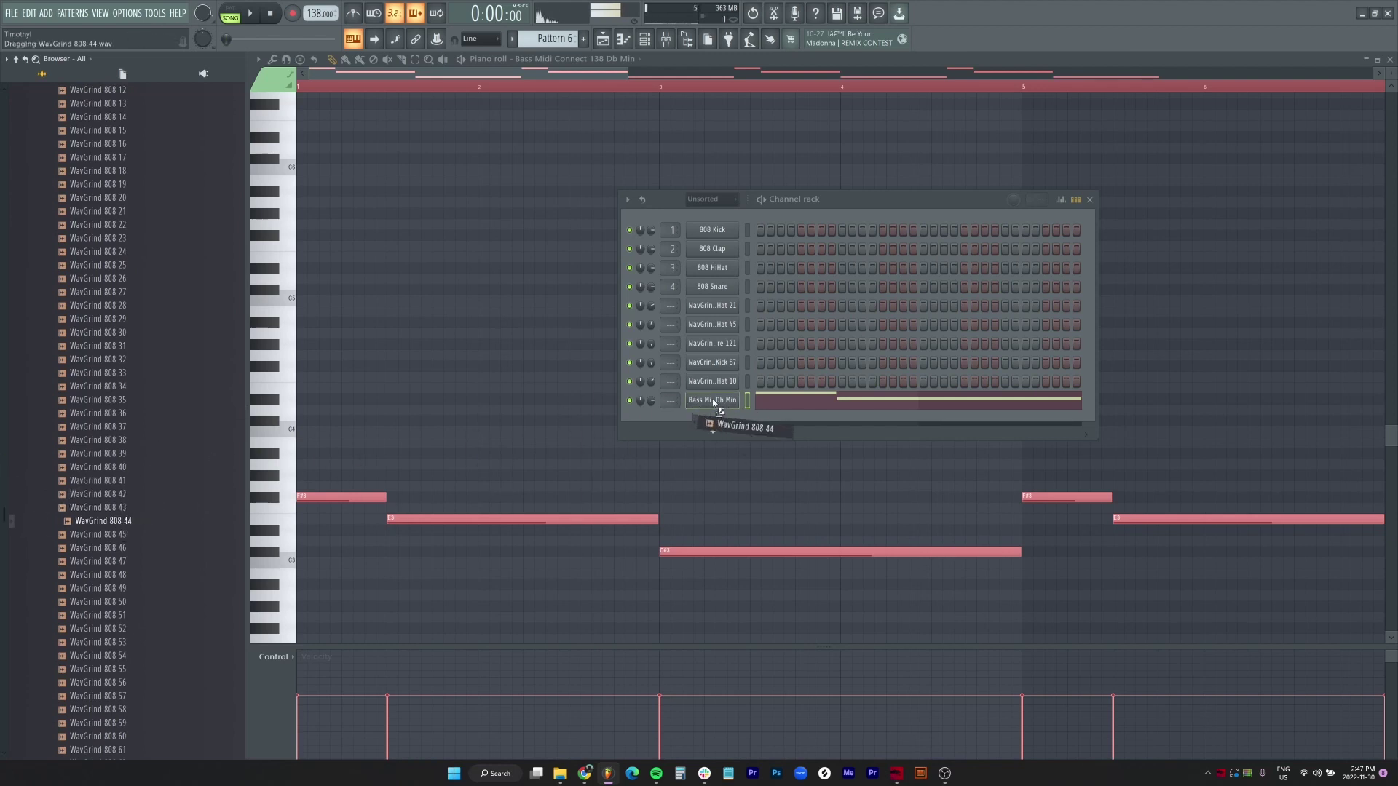
drag(713, 402, 717, 404)
- Set the root note of WavGrind 808 44 to C3 and raise the sample's fade-out
click(335, 120)
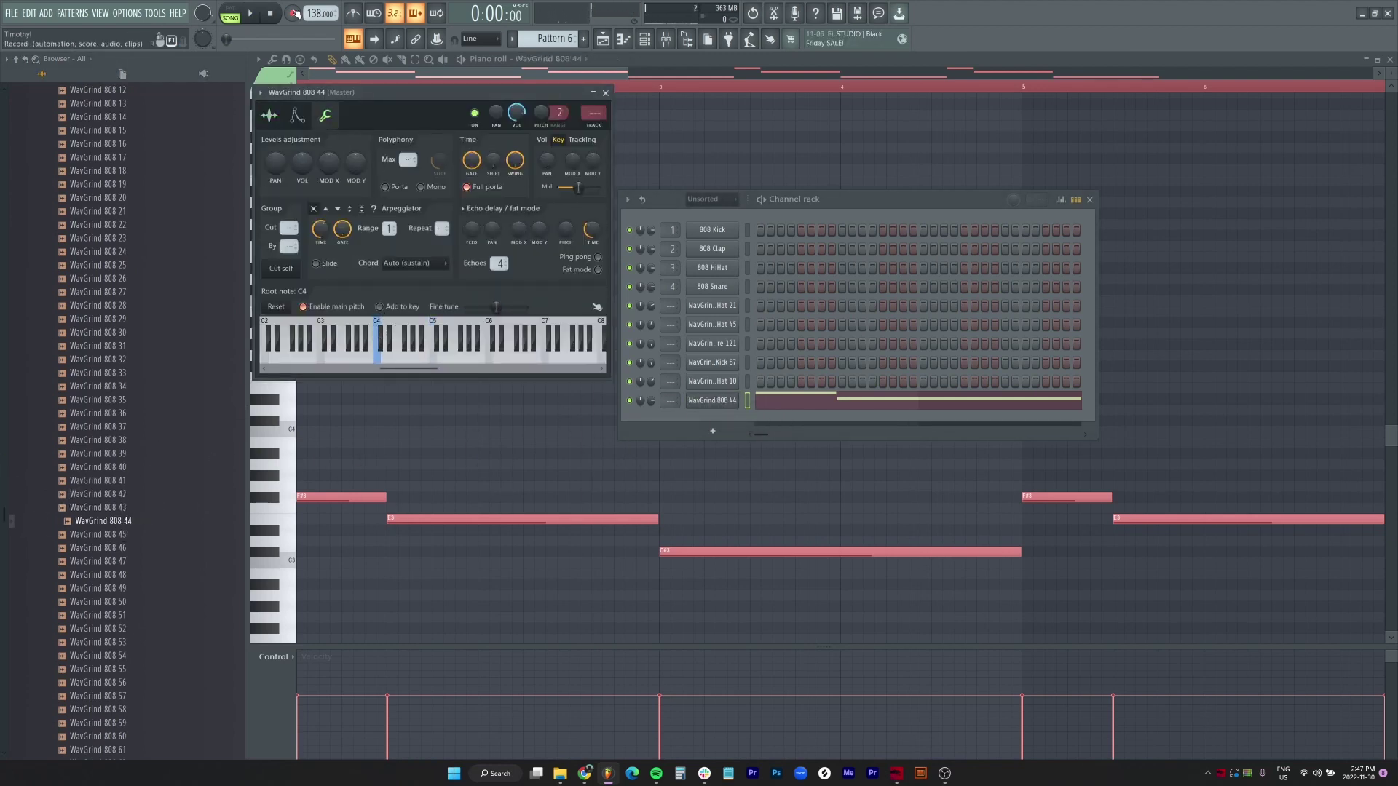
scroll(331, 353, up, 1)
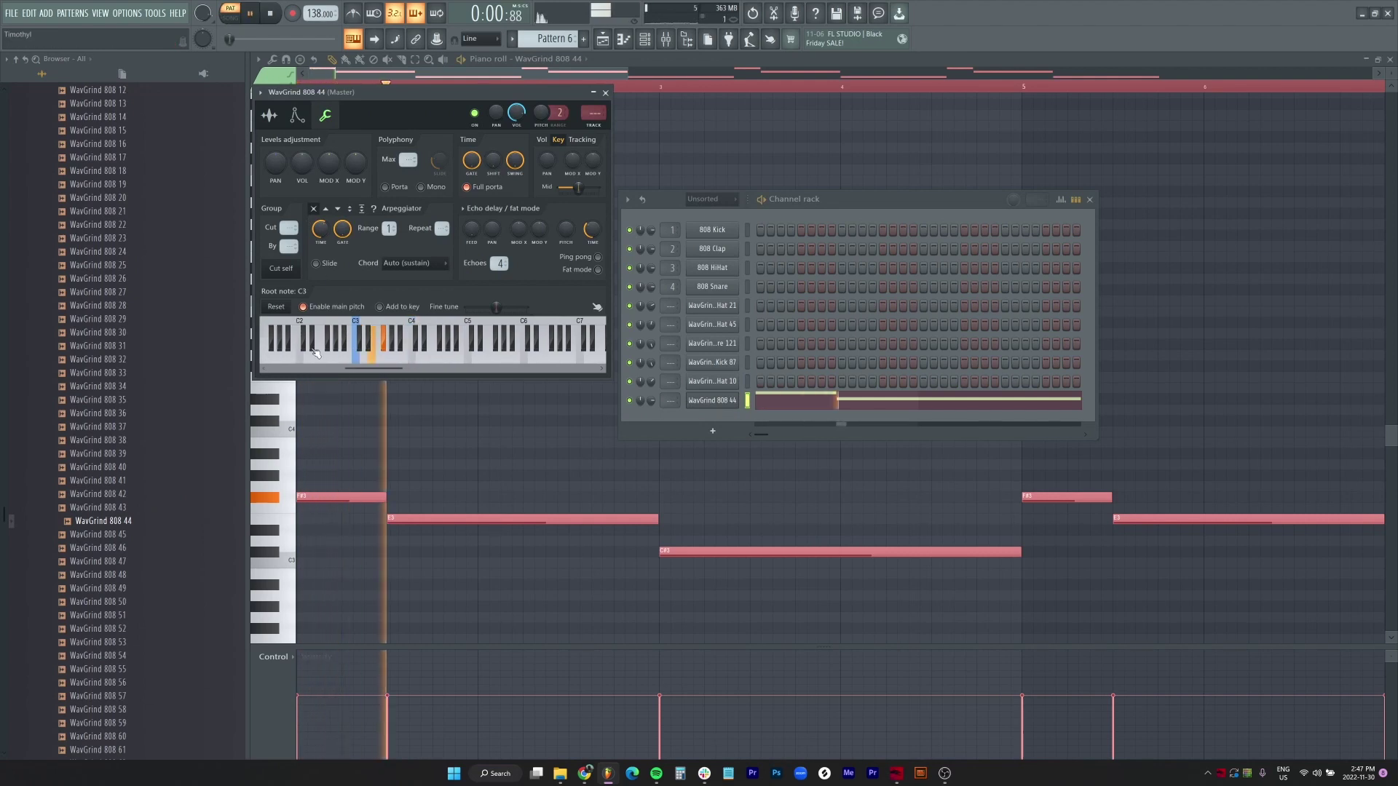
click(297, 115)
click(325, 117)
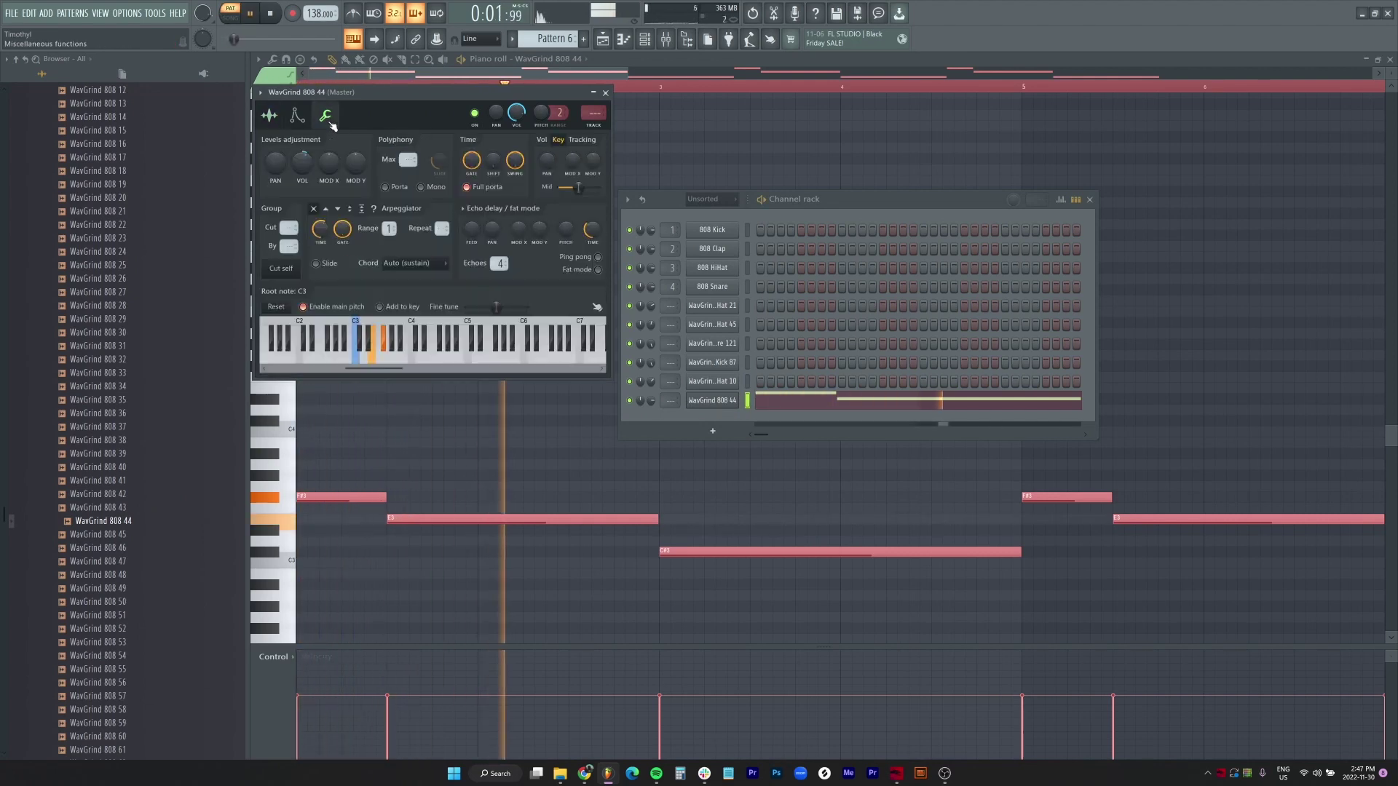
click(275, 115)
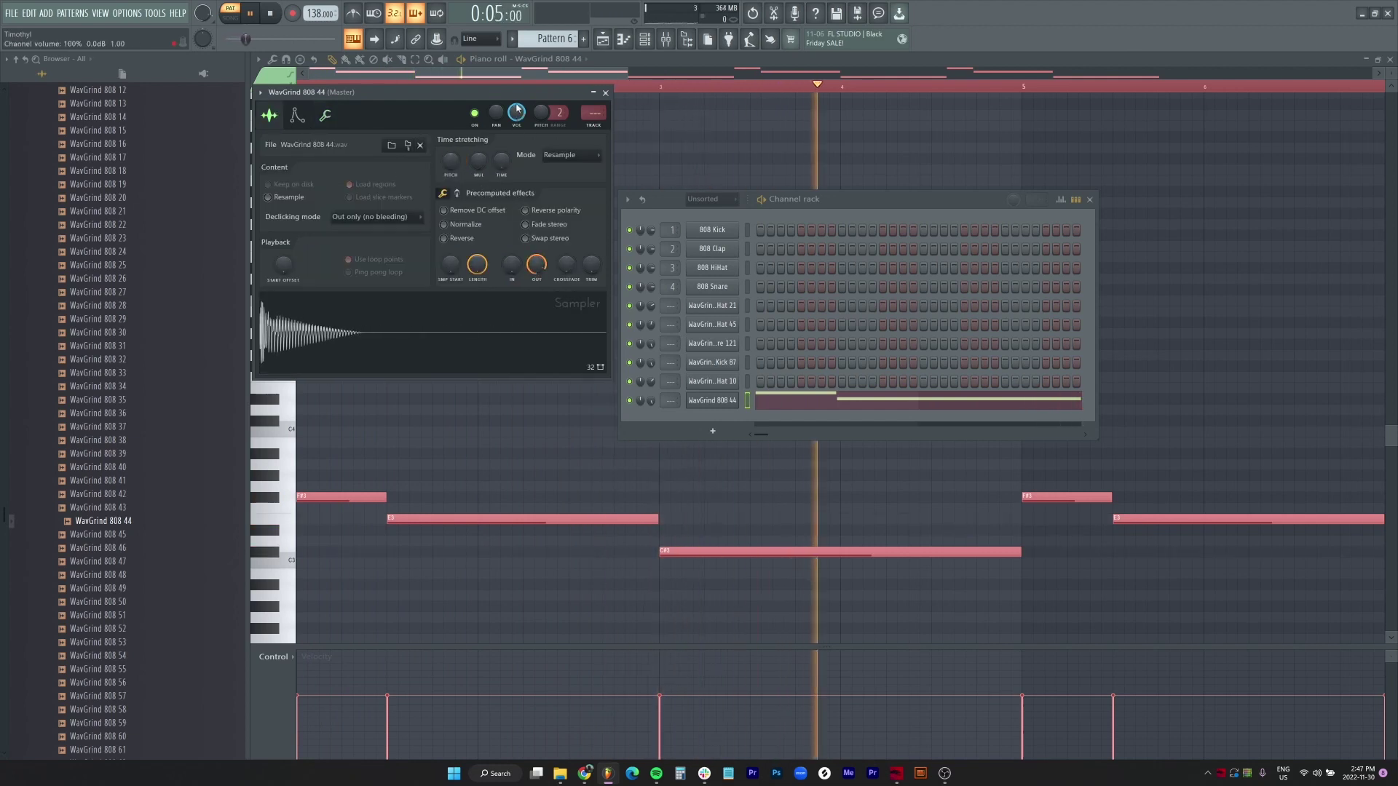
- Place Pattern 6 at bar 1 of Track 10 and trim it to end at bar 9 while playing in song mode
click(603, 40)
drag(492, 438, 432, 437)
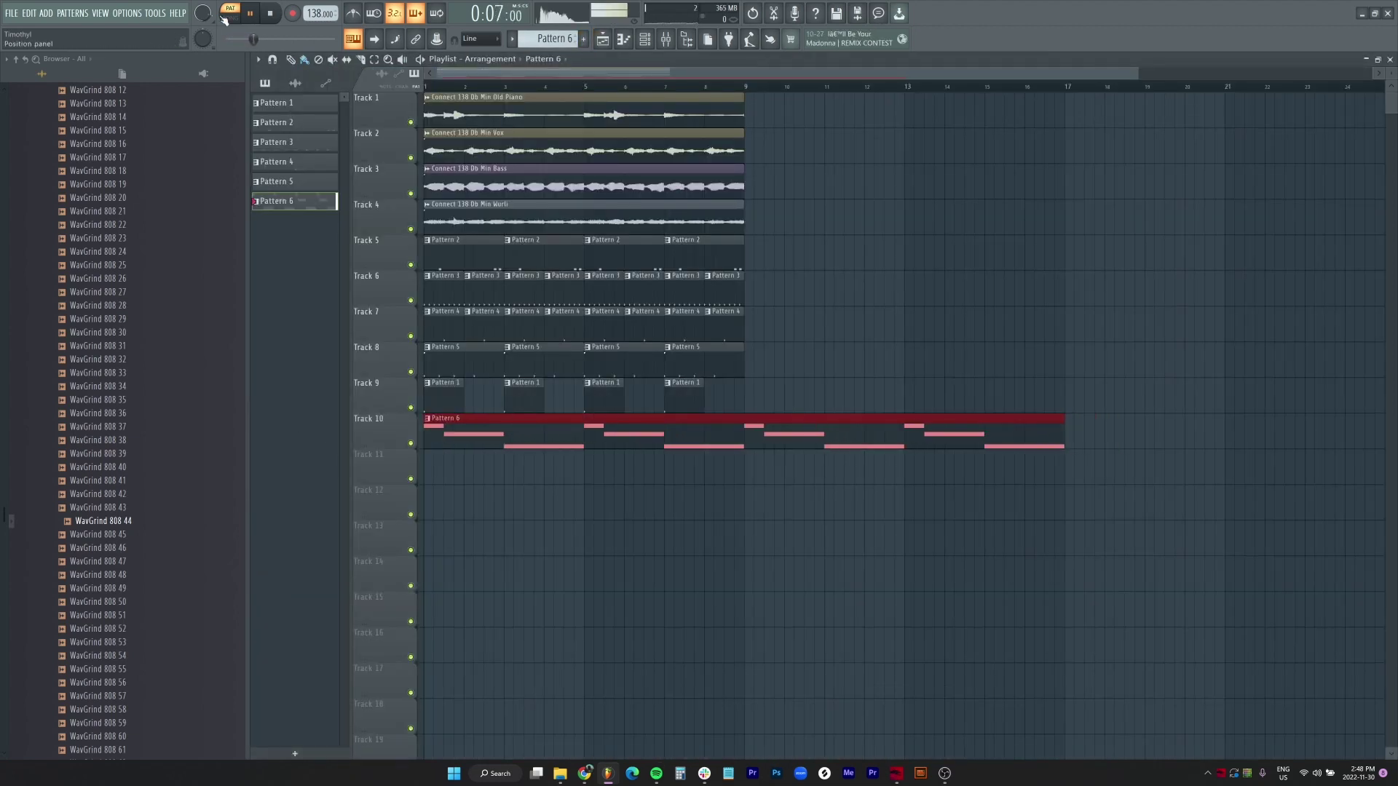
click(228, 13)
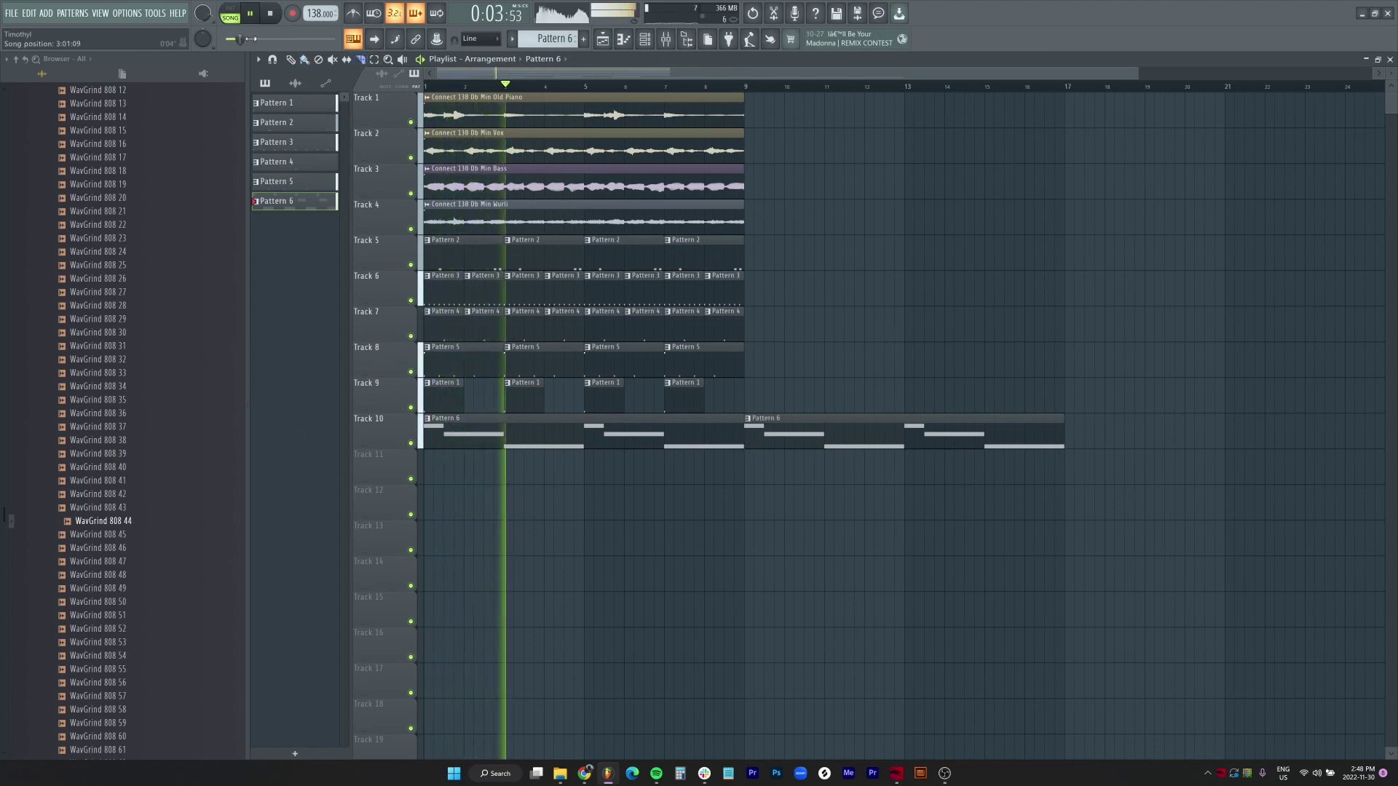
key(ctrl+z)
- Collapse the 808s folder in the sample browser
scroll(102, 470, up, 10)
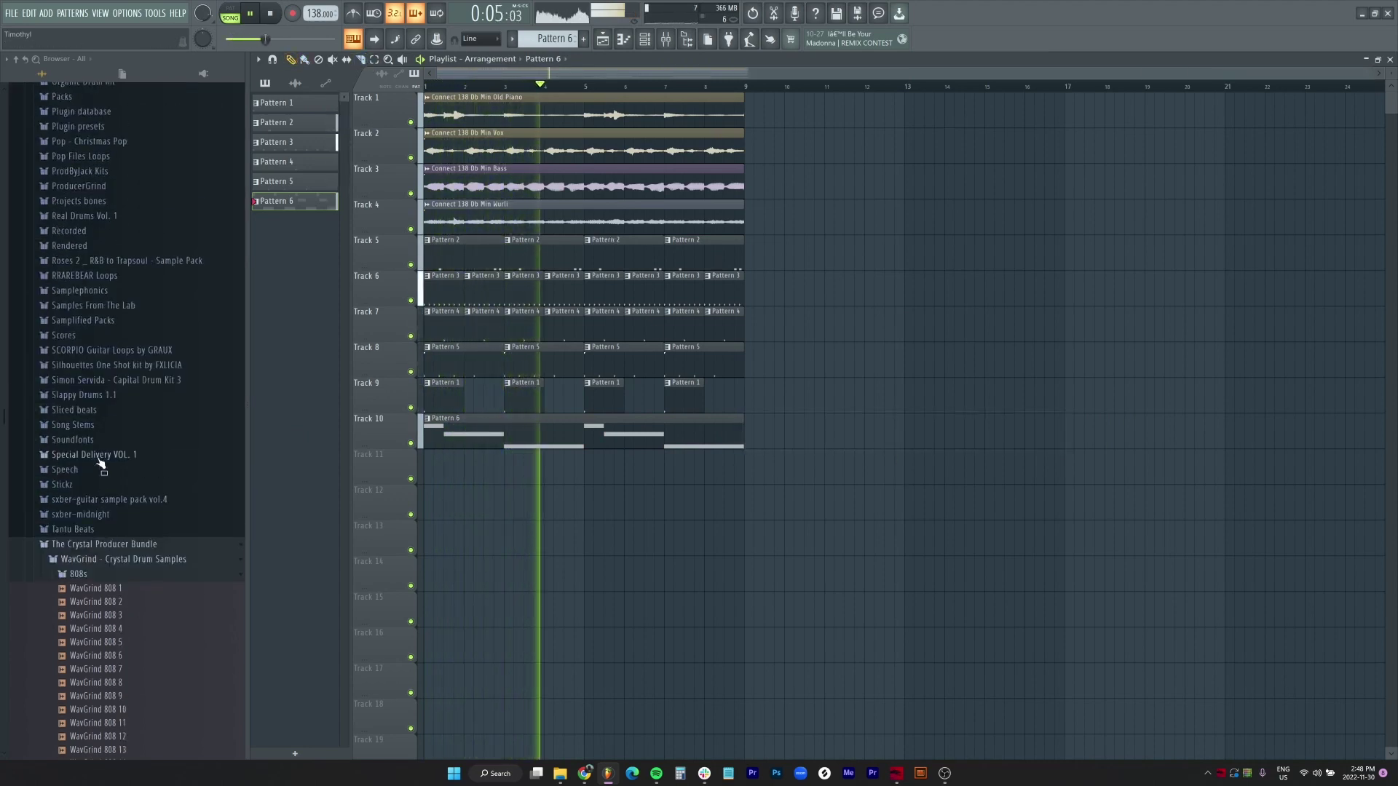
click(104, 575)
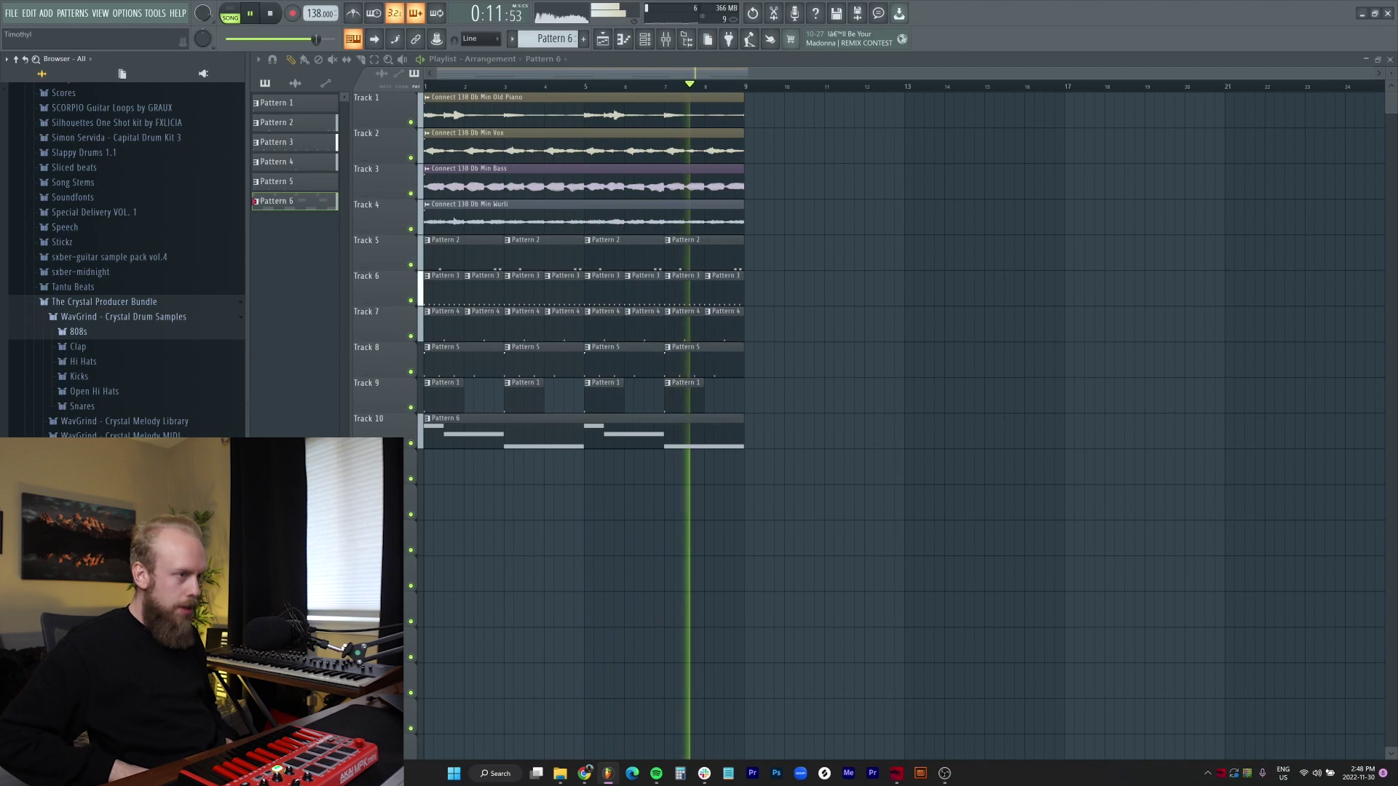
click(126, 15)
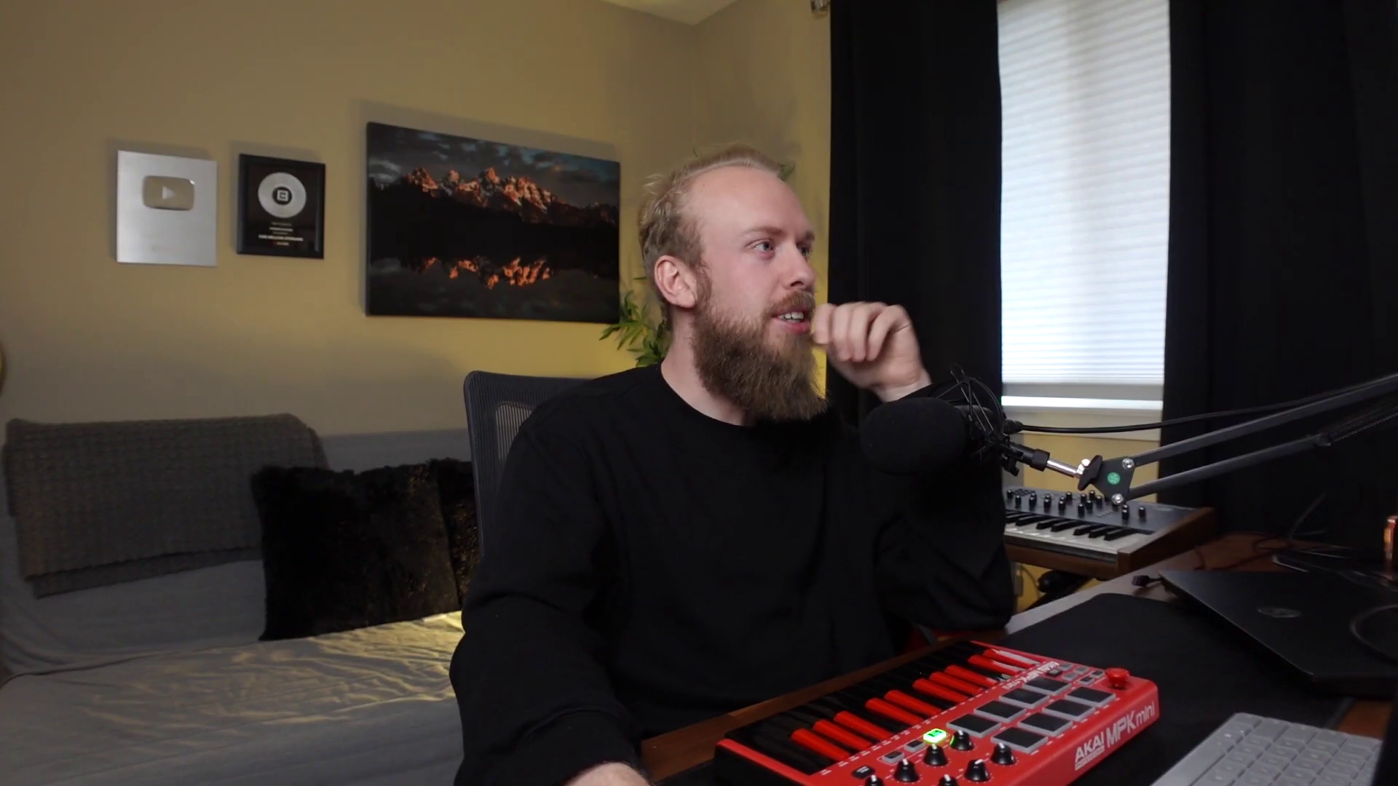